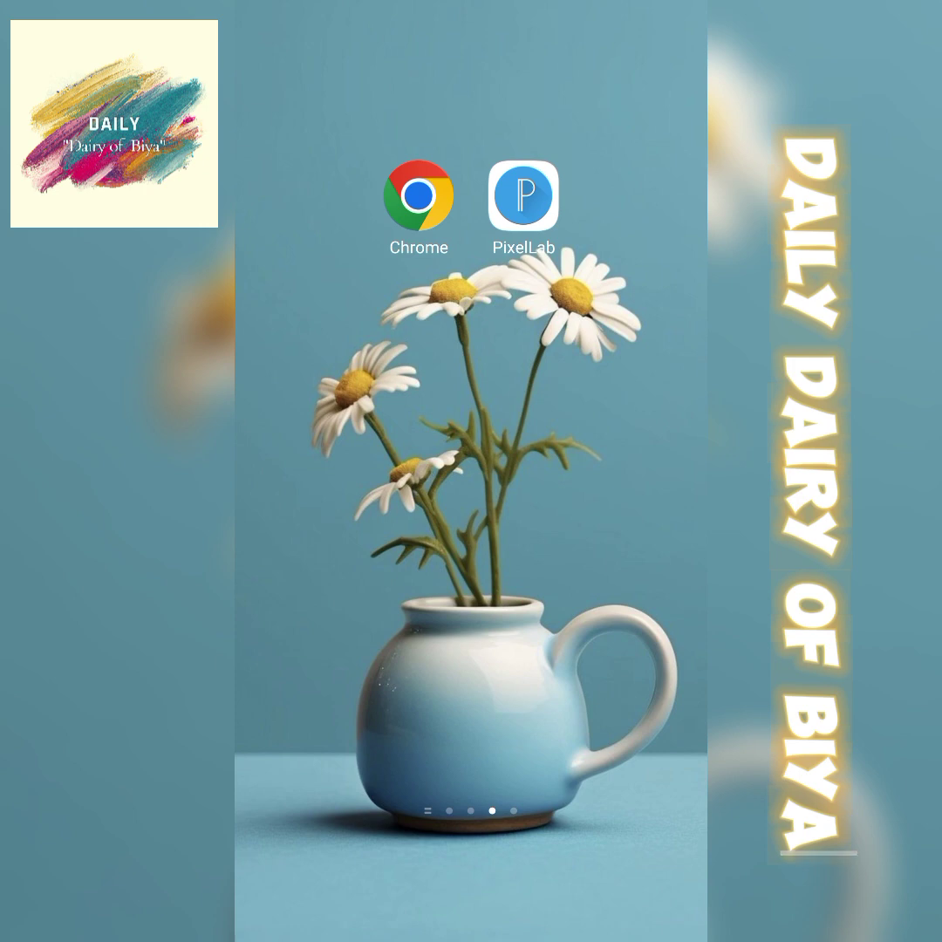
# Launch PixelLab and check the MY FONTS and RECENT font lists for the New Text label
pyautogui.click(523, 195)
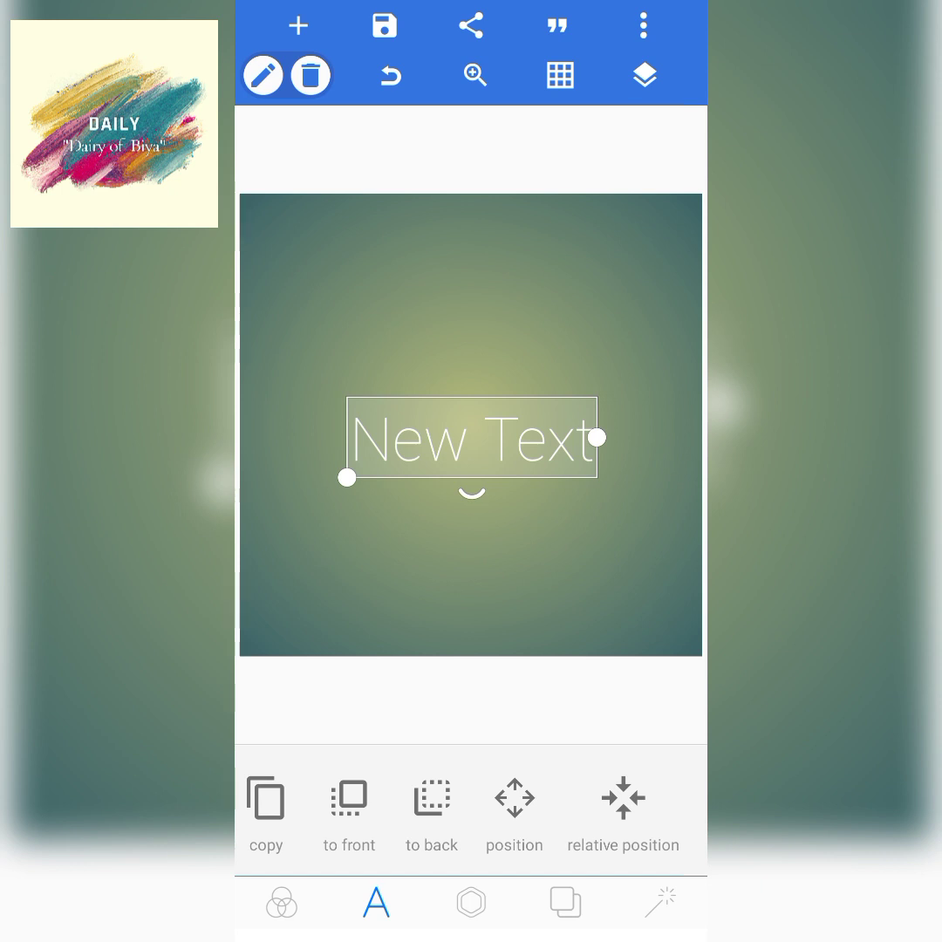
pyautogui.moveTo(610, 799); pyautogui.dragTo(262, 799)
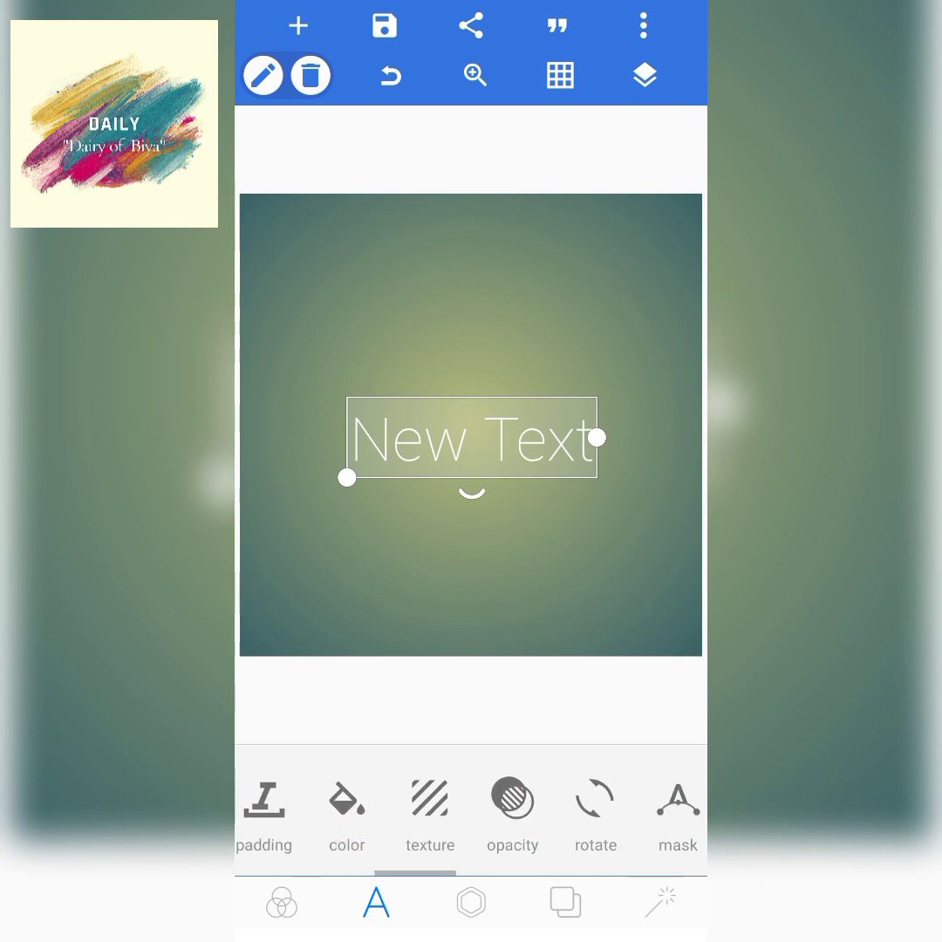
pyautogui.moveTo(610, 798); pyautogui.dragTo(305, 798)
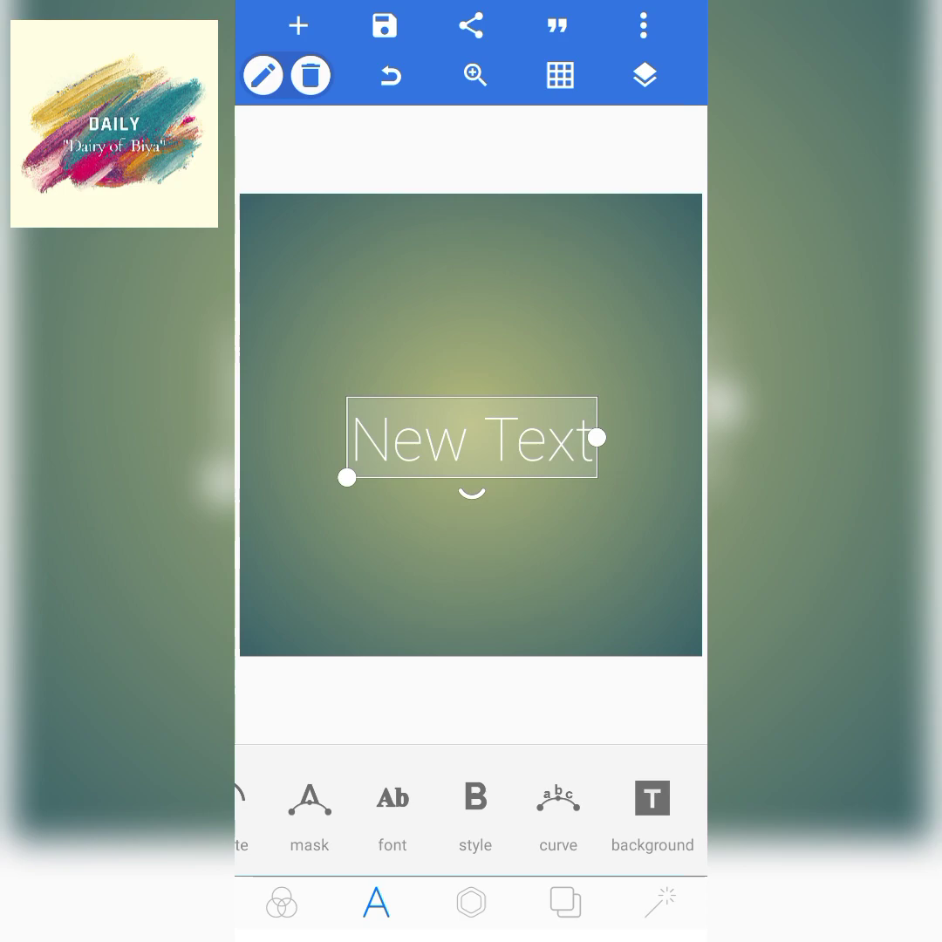
pyautogui.click(392, 798)
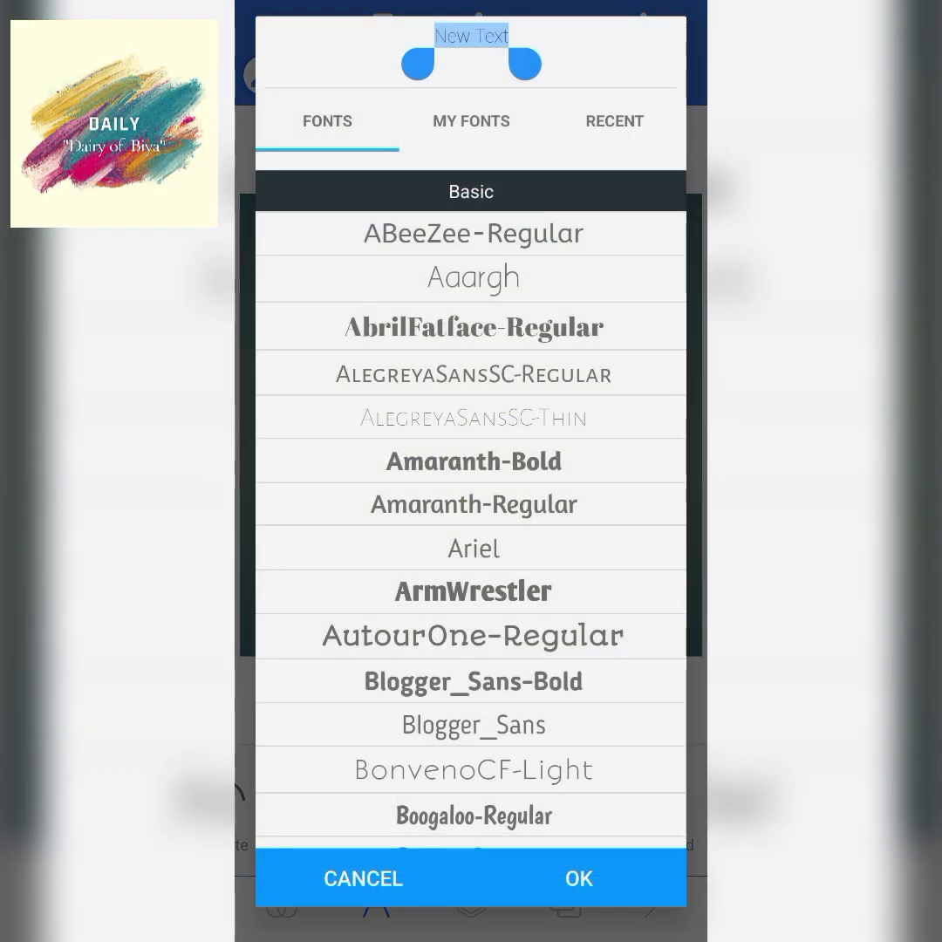
pyautogui.click(471, 121)
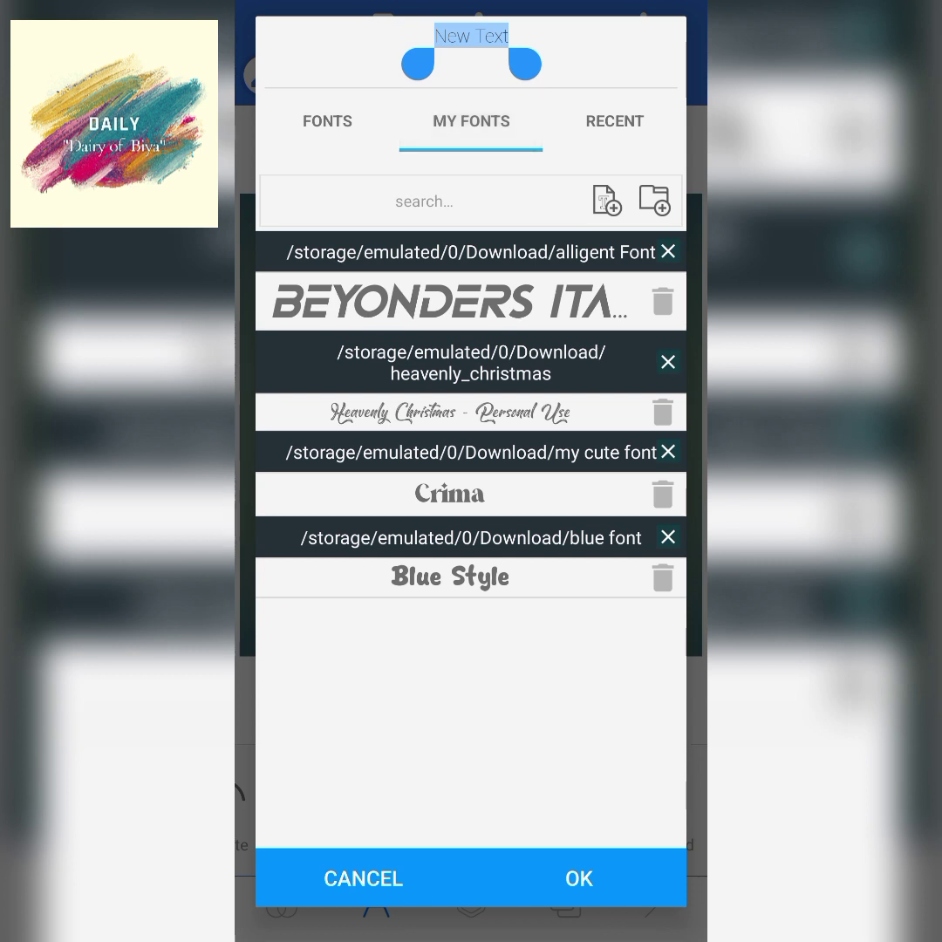
pyautogui.click(615, 121)
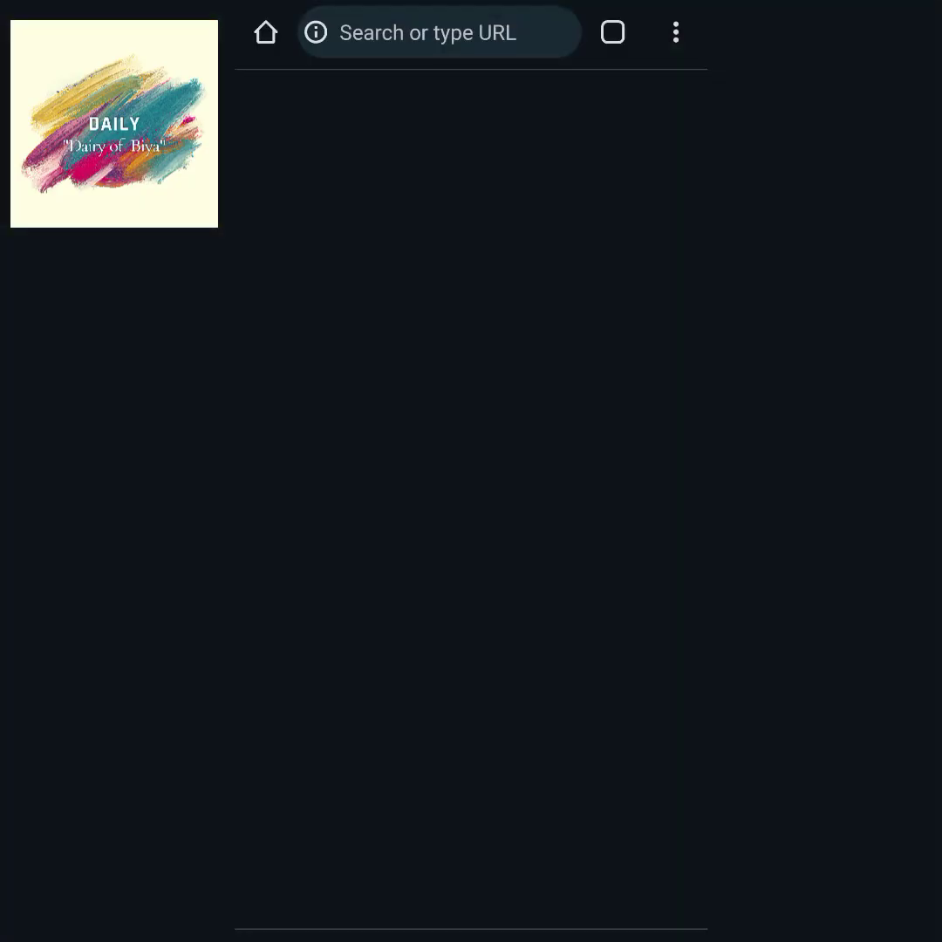
# Enter 'Dafonts' in Chrome's address bar to look up the DaFont site
pyautogui.click(424, 23)
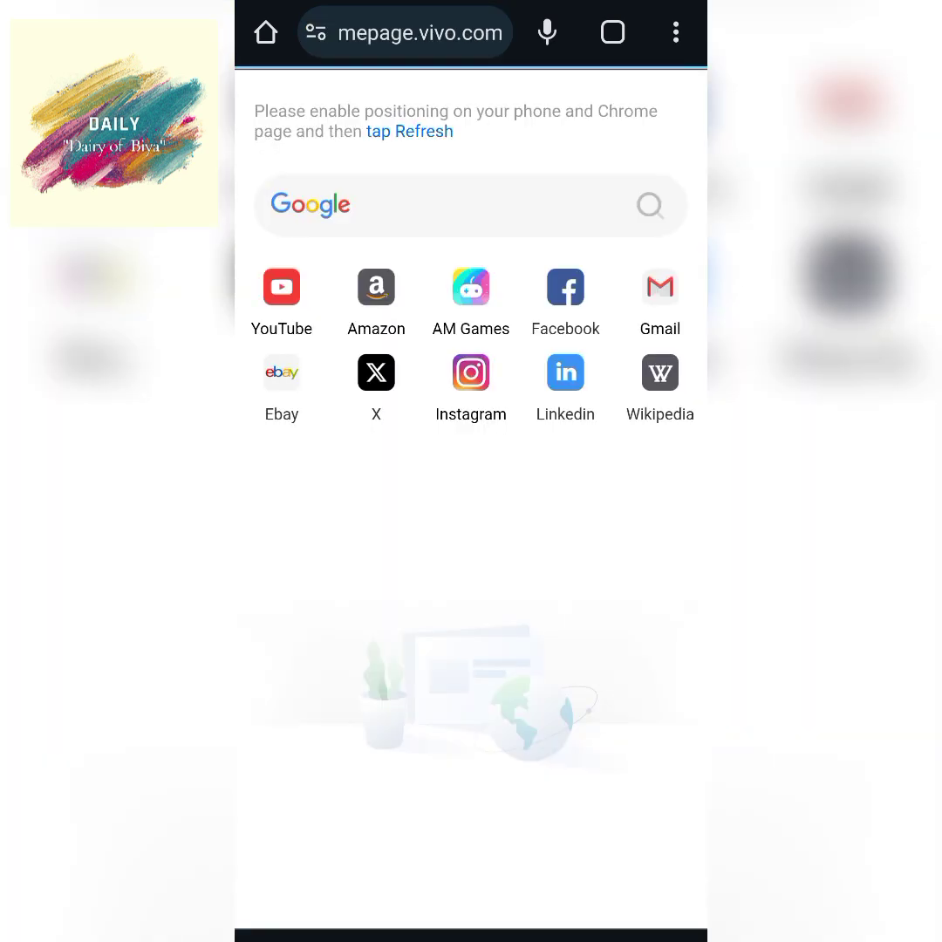
pyautogui.click(410, 32)
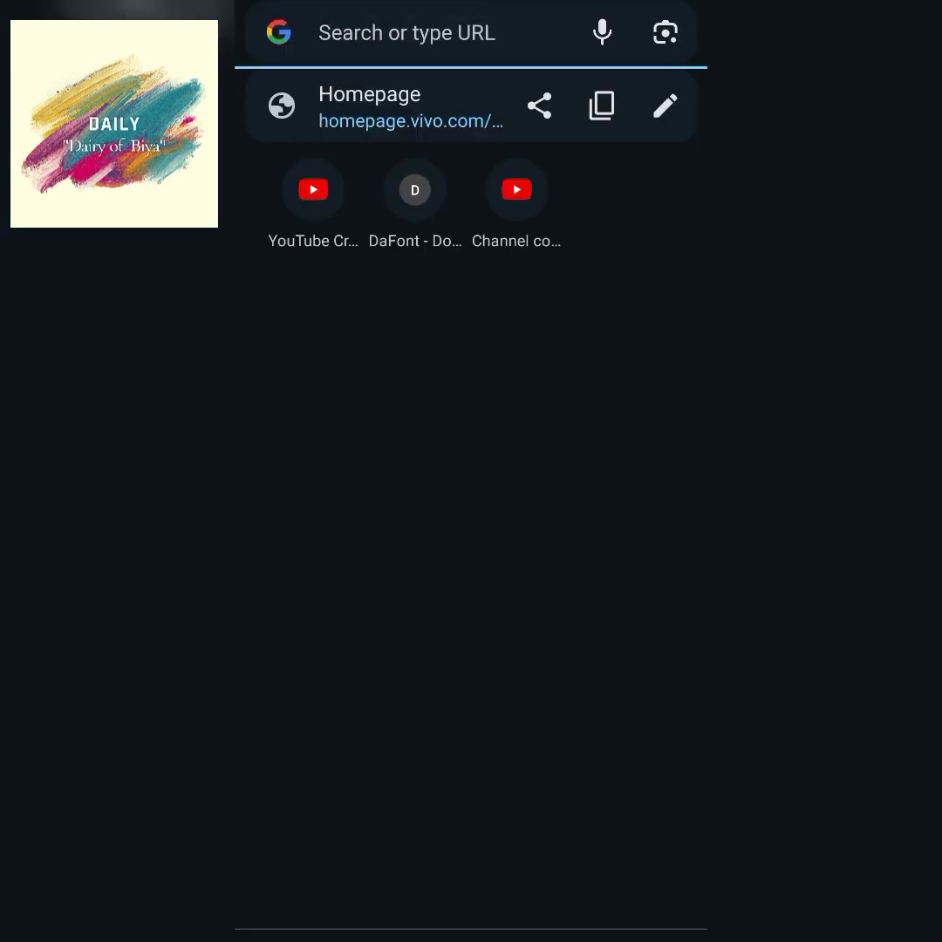
pyautogui.press('Escape')
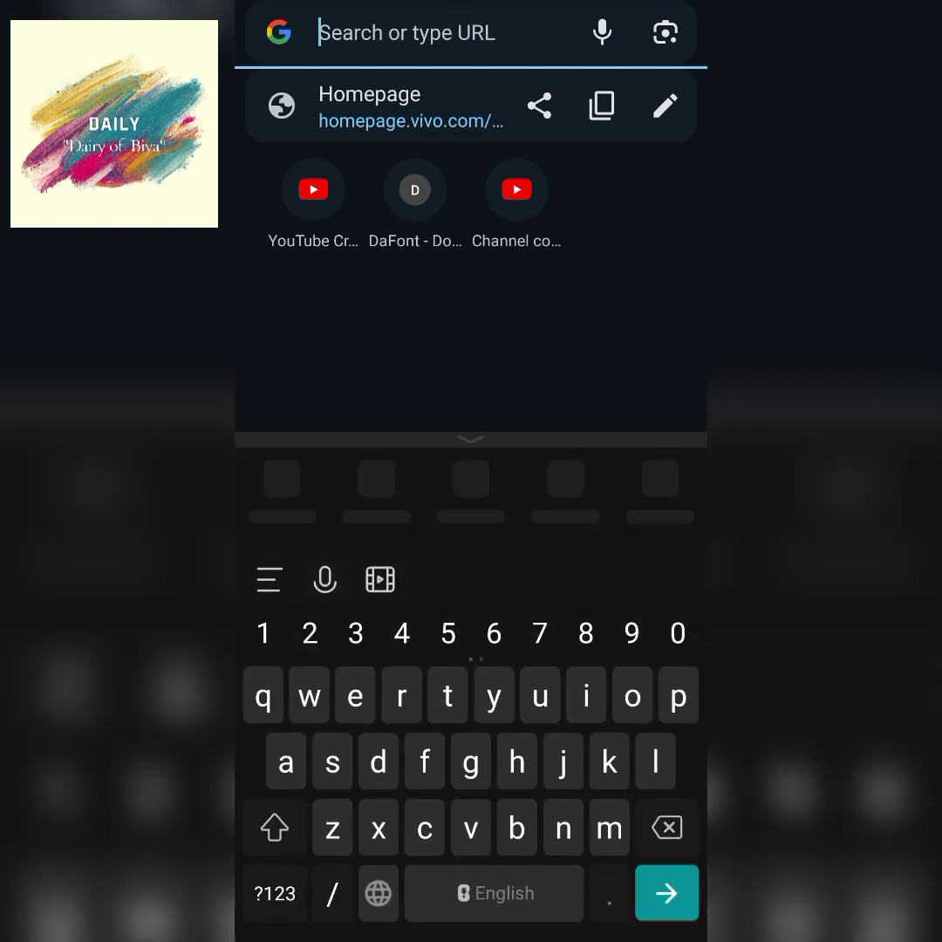
pyautogui.write('Da')
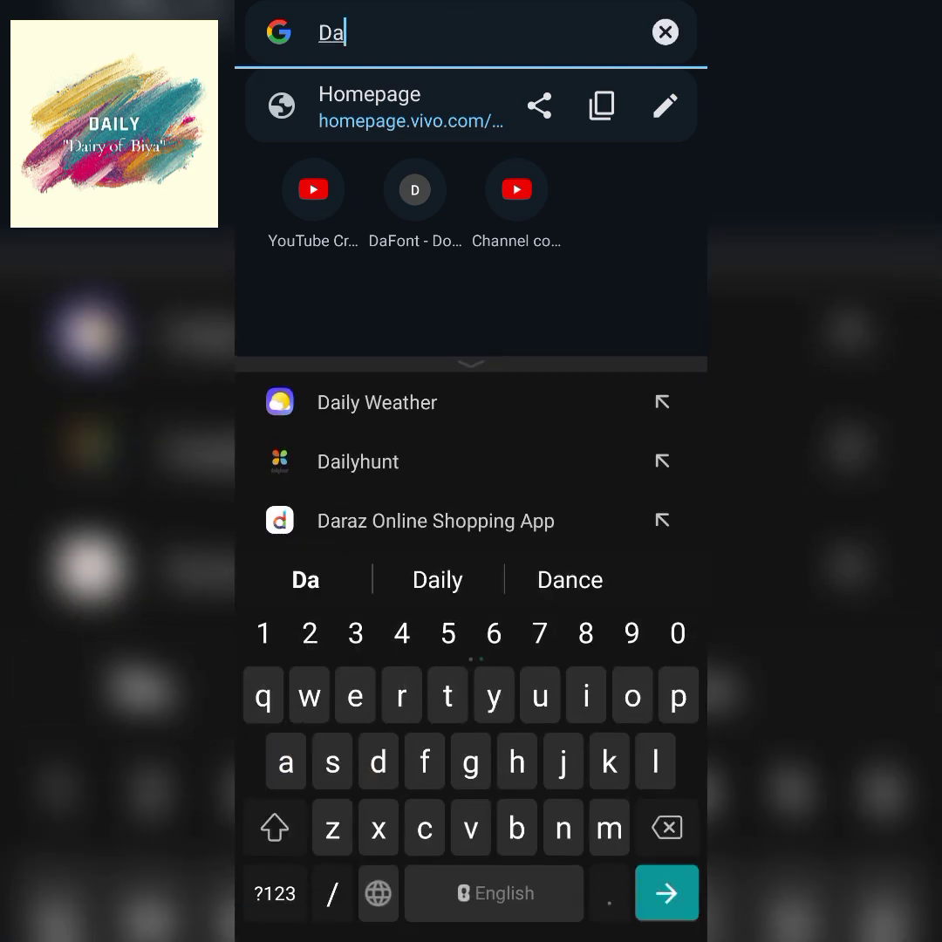
pyautogui.write('fo')
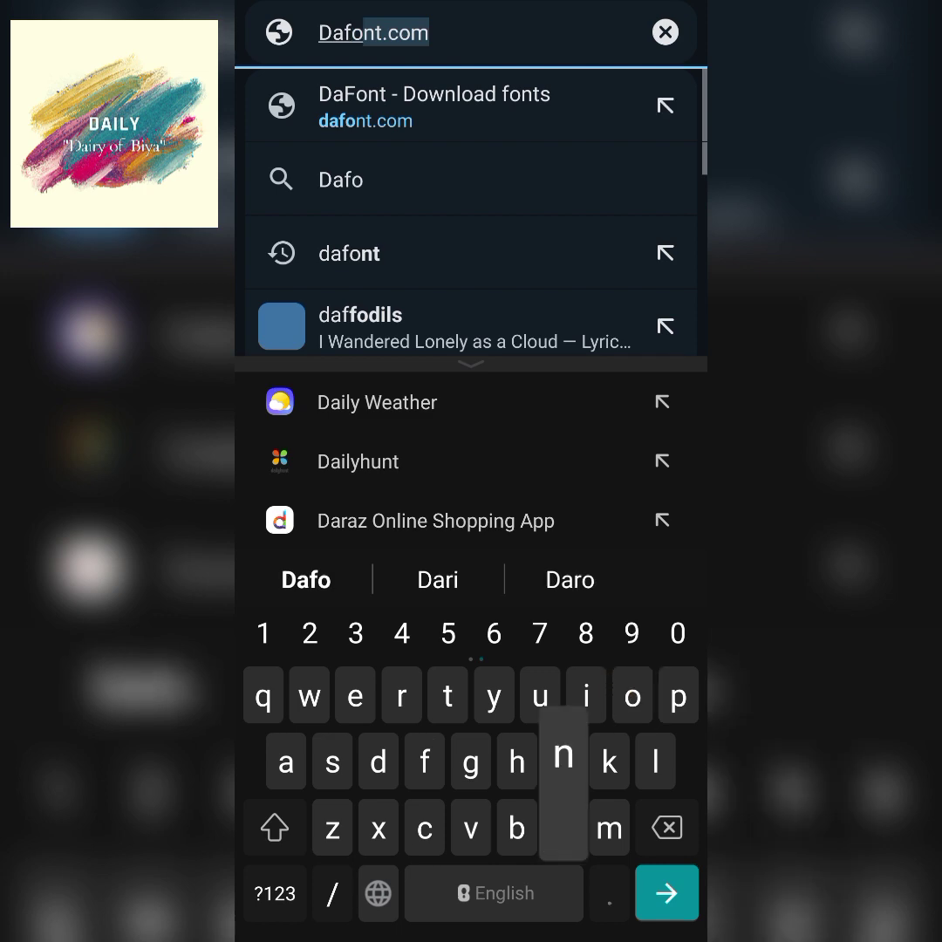
pyautogui.write('nts')
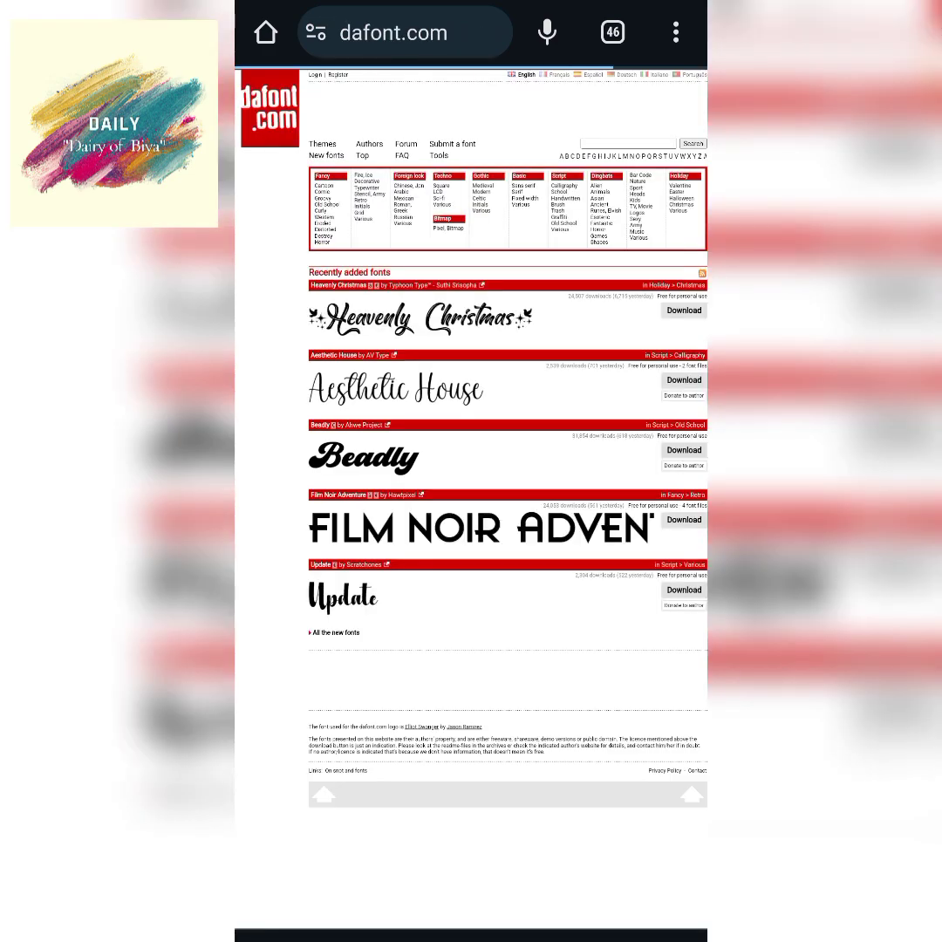
pyautogui.doubleClick(579, 472)
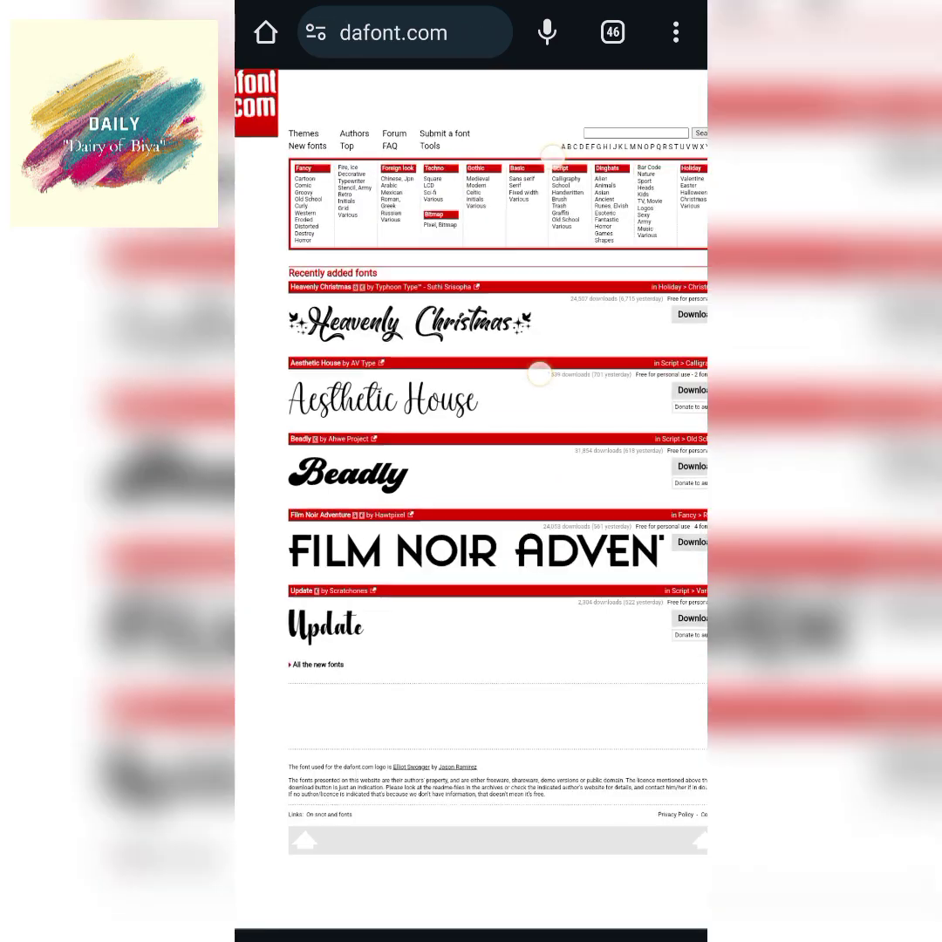
pyautogui.scroll(-5, 535, 440)
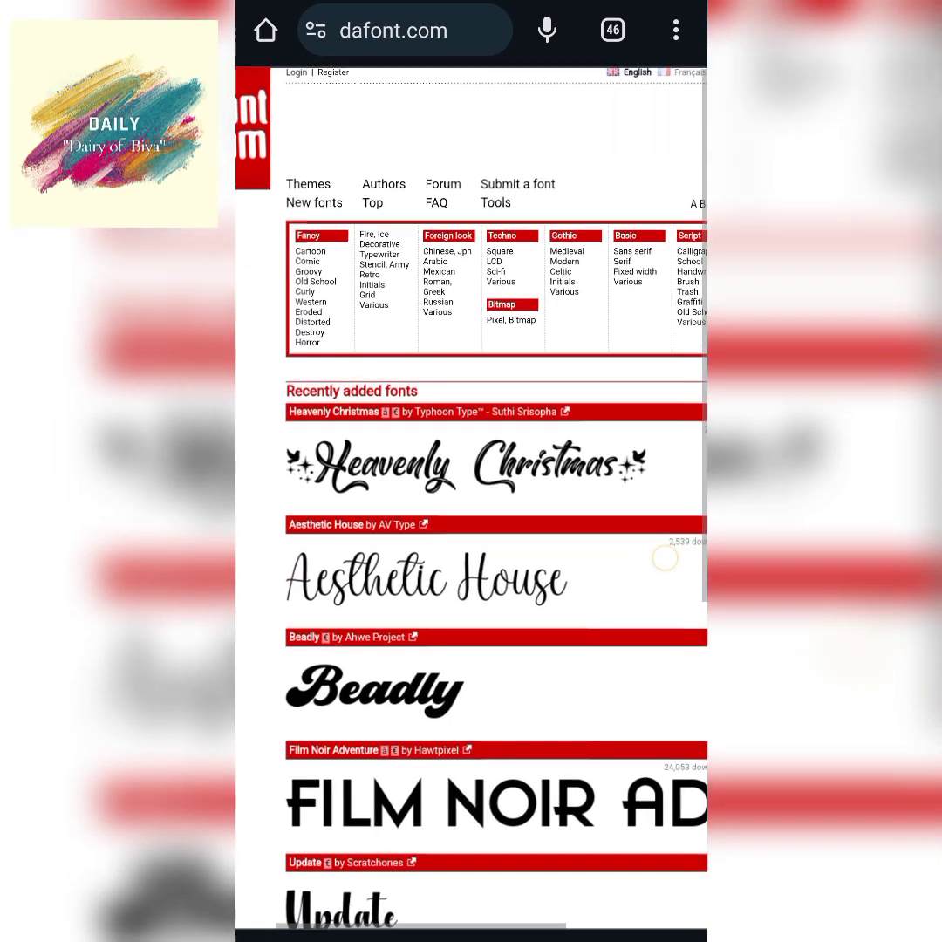
pyautogui.scroll(5, 604, 317)
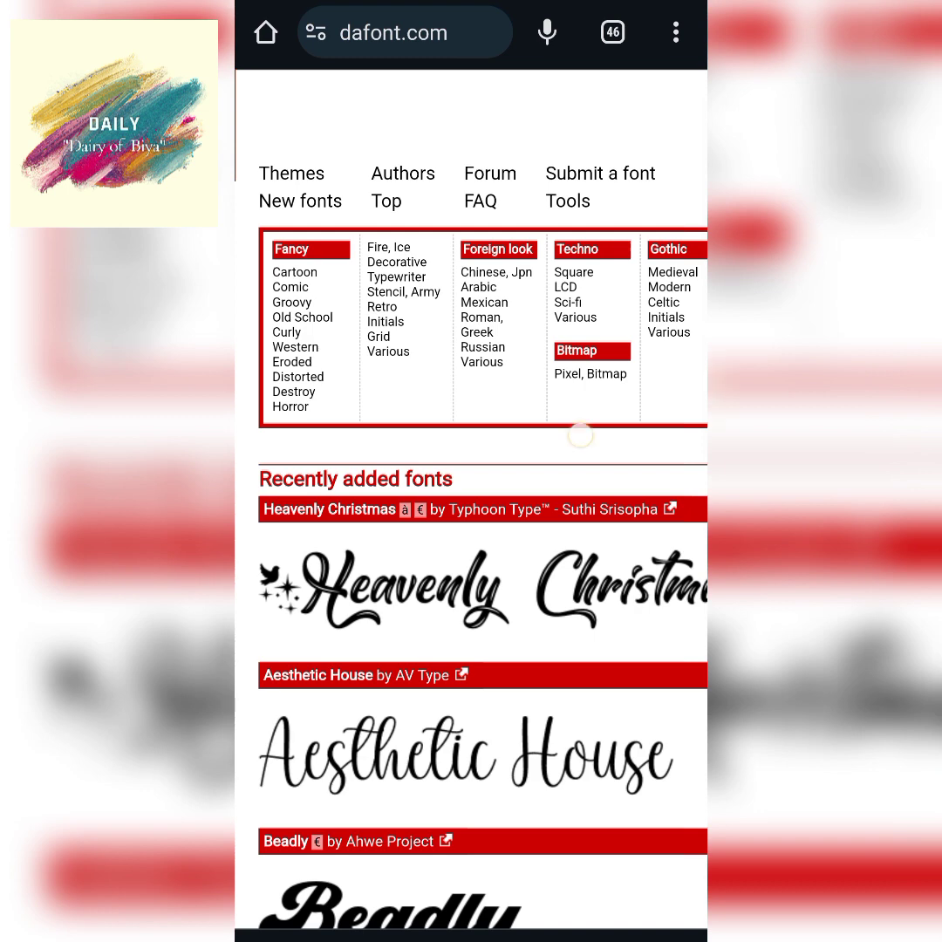
pyautogui.moveTo(580, 434); pyautogui.dragTo(498, 448)
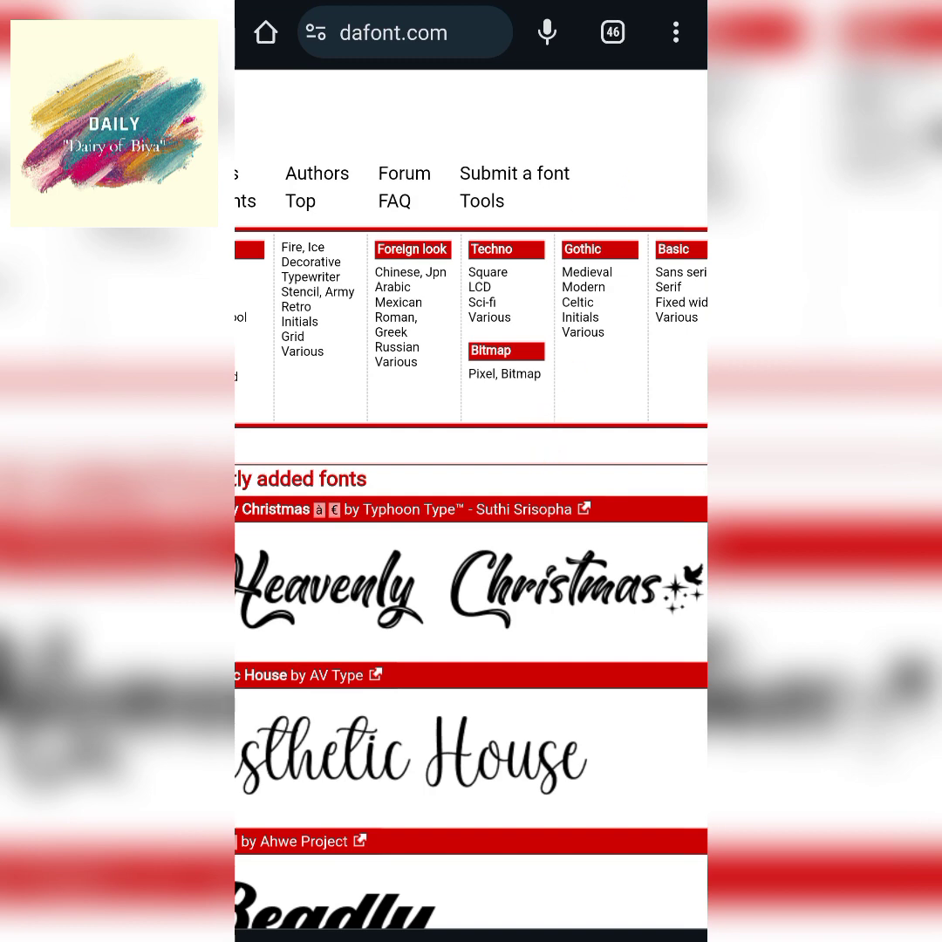
pyautogui.scroll(3, 526, 384)
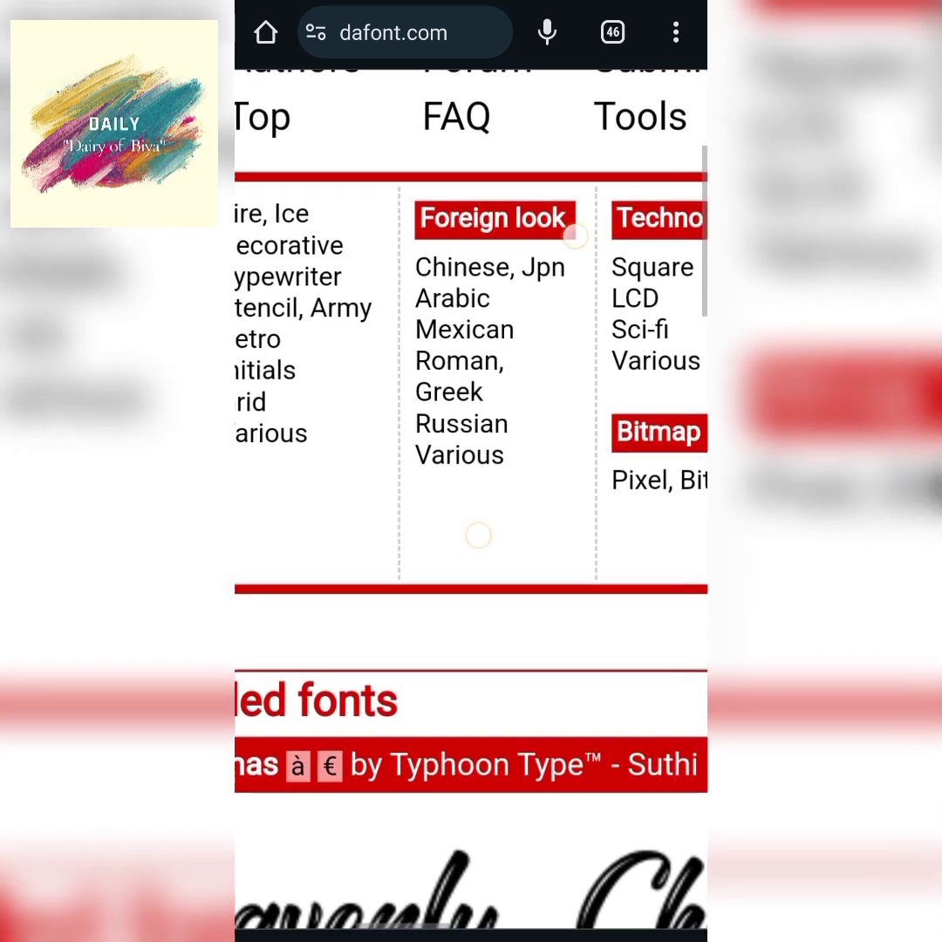
pyautogui.scroll(-3, 526, 385)
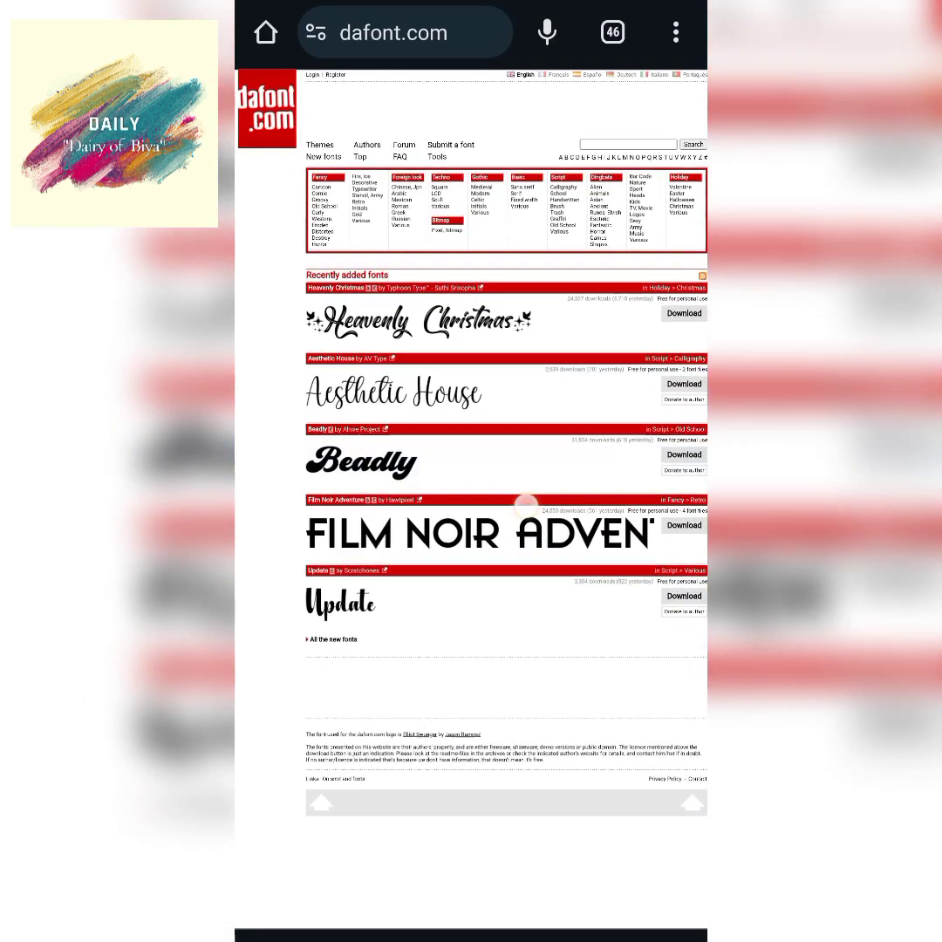
pyautogui.hscroll(4, 471, 488)
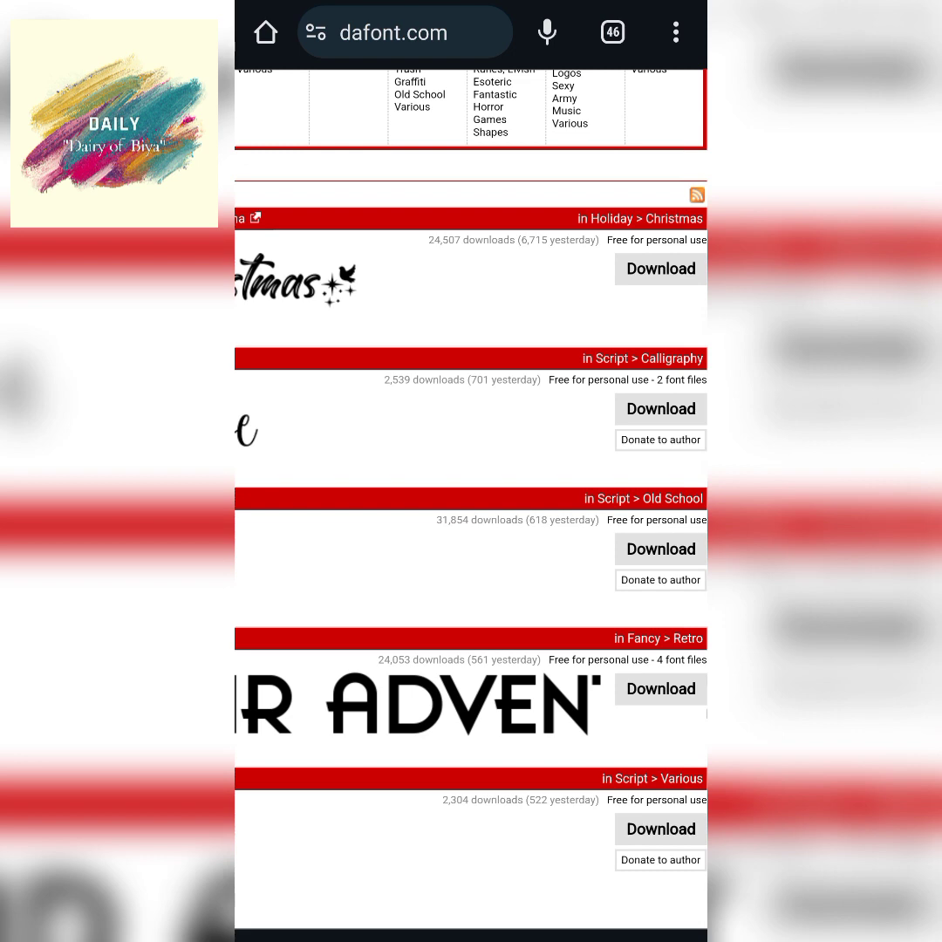
# Download the Heavenly Christmas font again, confirming the 'Download file again?' prompt
pyautogui.click(660, 268)
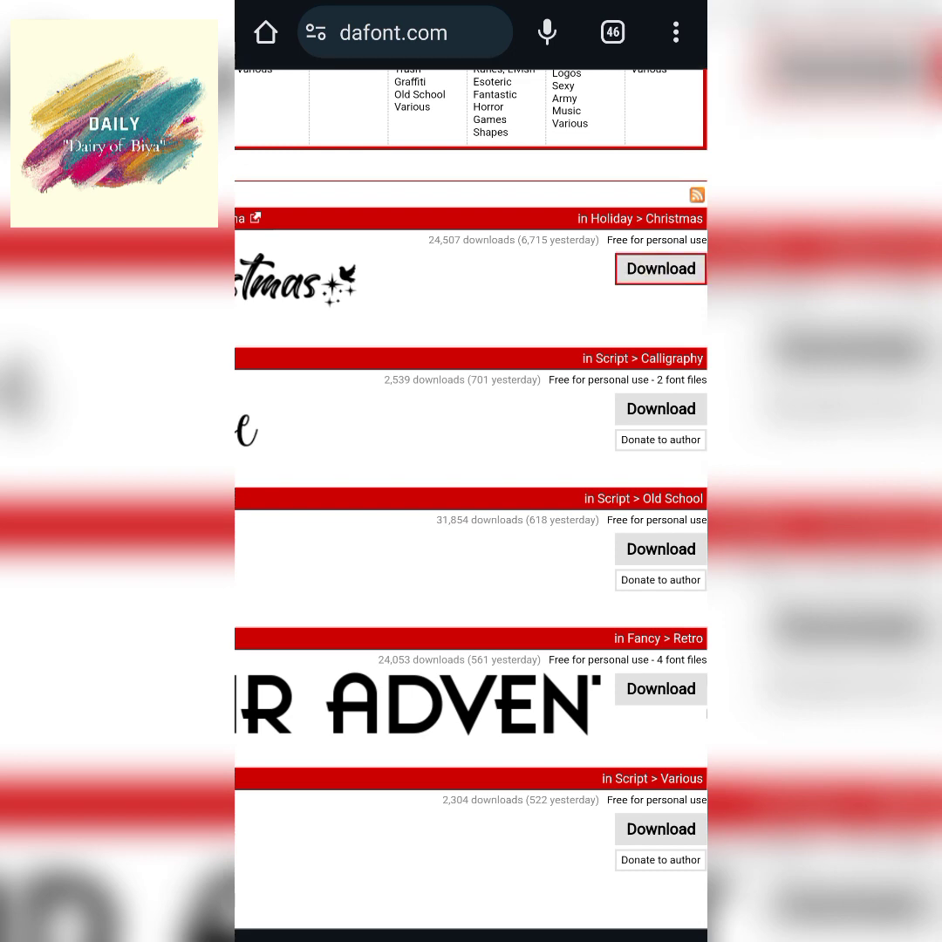
pyautogui.scroll(-3, 468, 546)
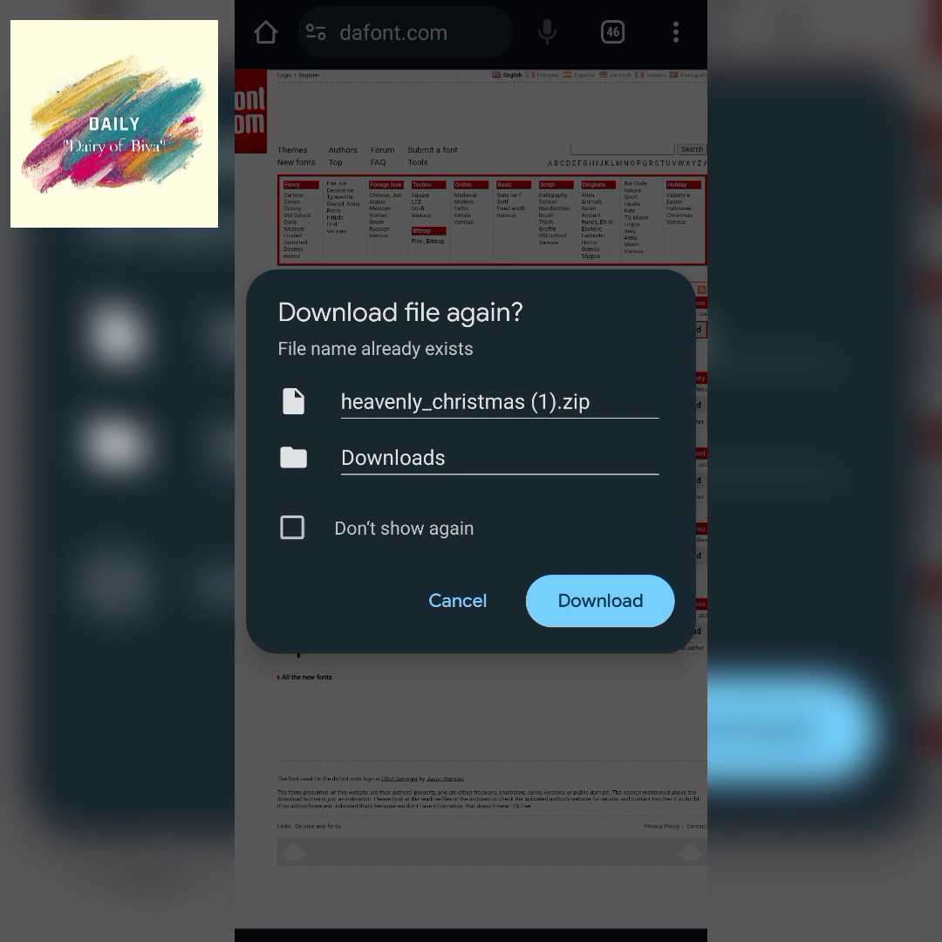
pyautogui.click(600, 601)
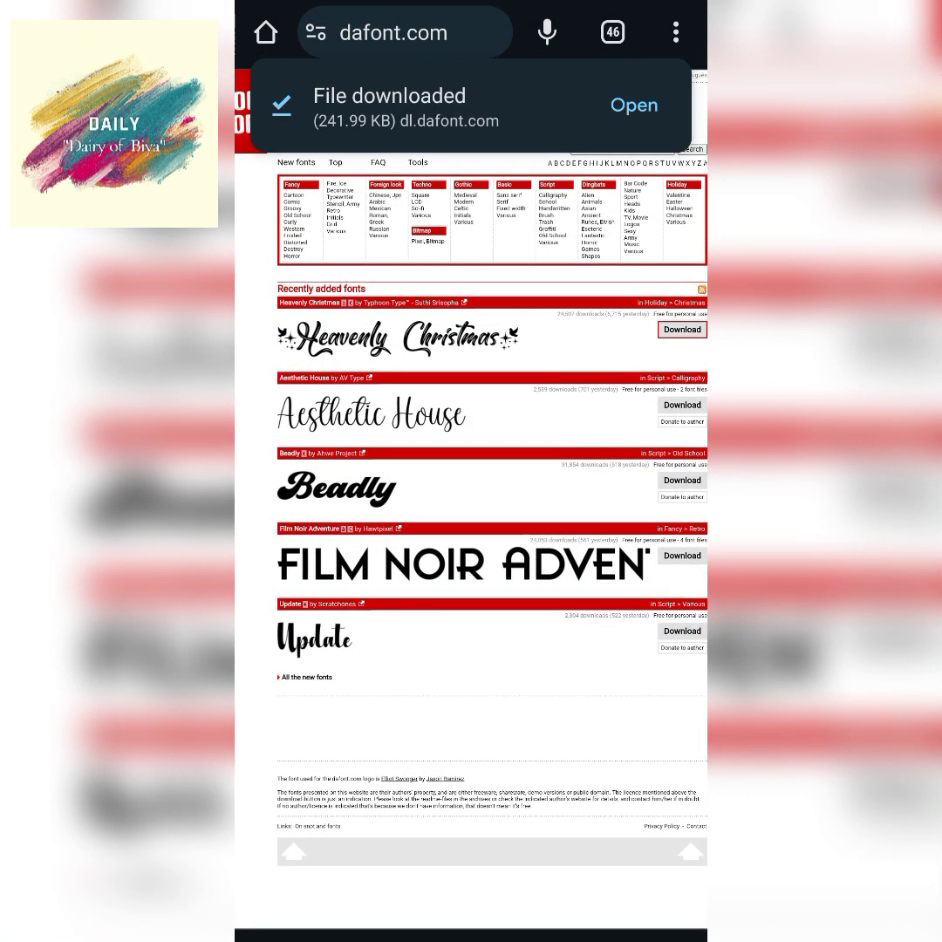
pyautogui.scroll(5, 596, 513)
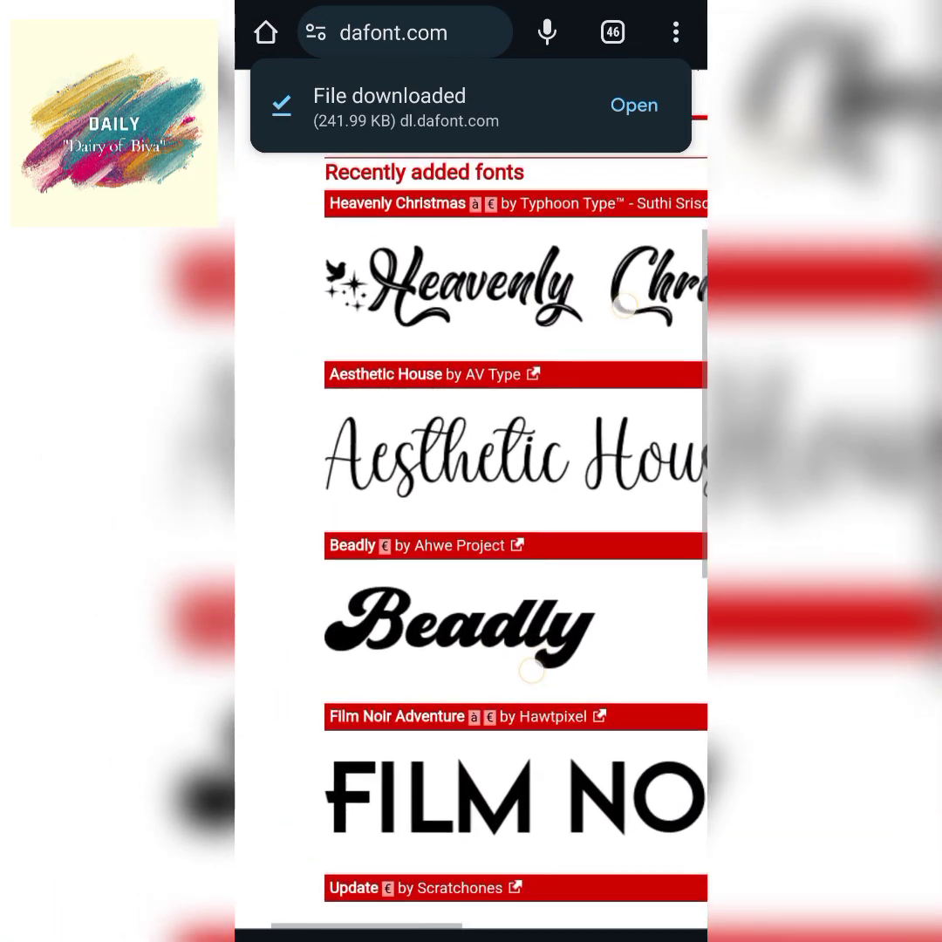
pyautogui.scroll(2, 596, 514)
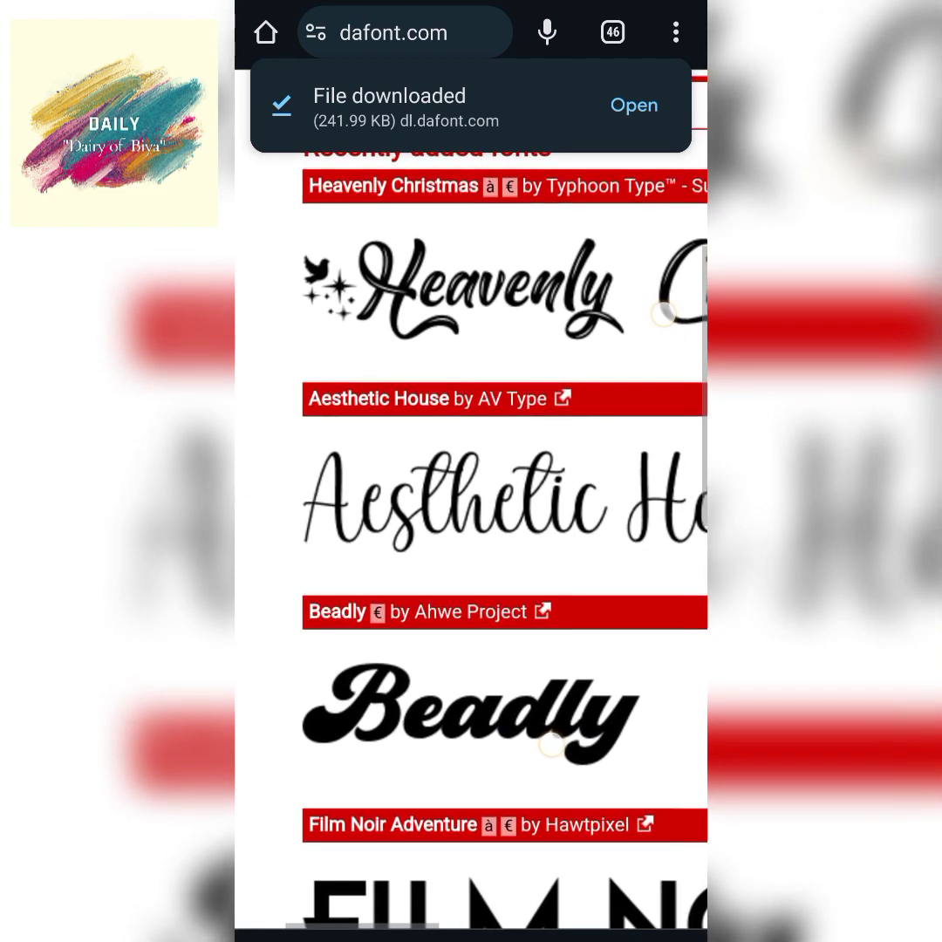
pyautogui.scroll(-3, 606, 529)
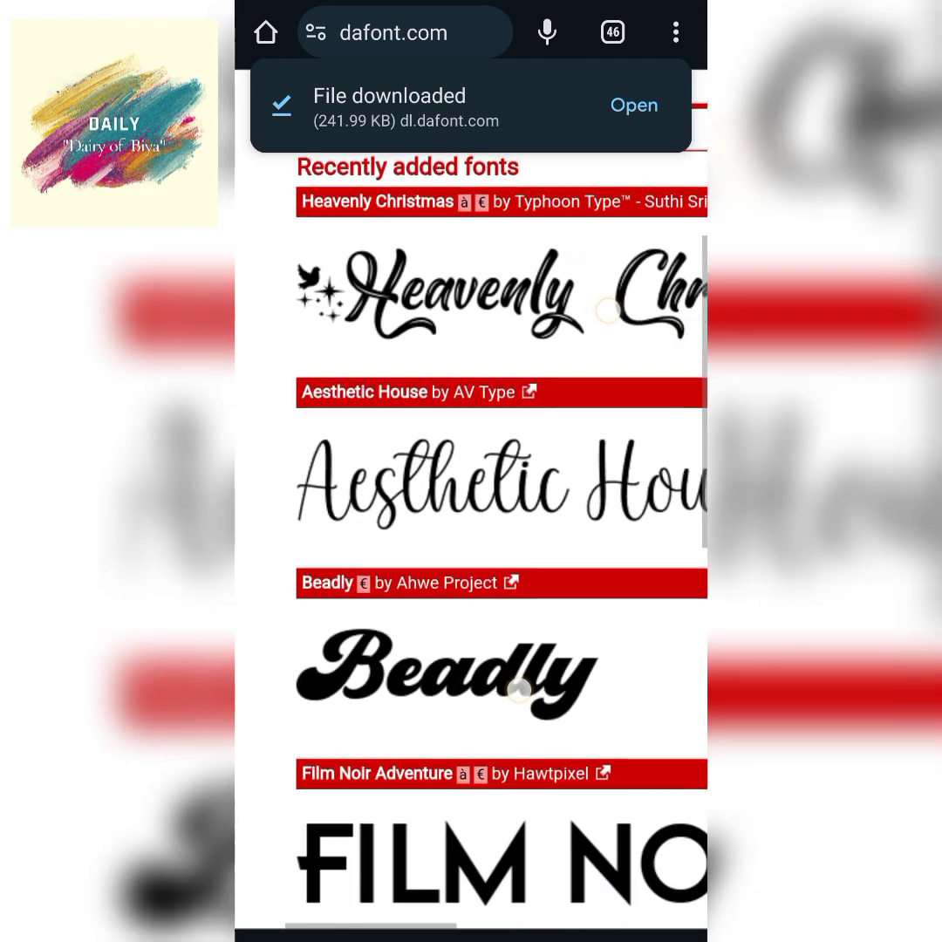
pyautogui.scroll(-2, 541, 523)
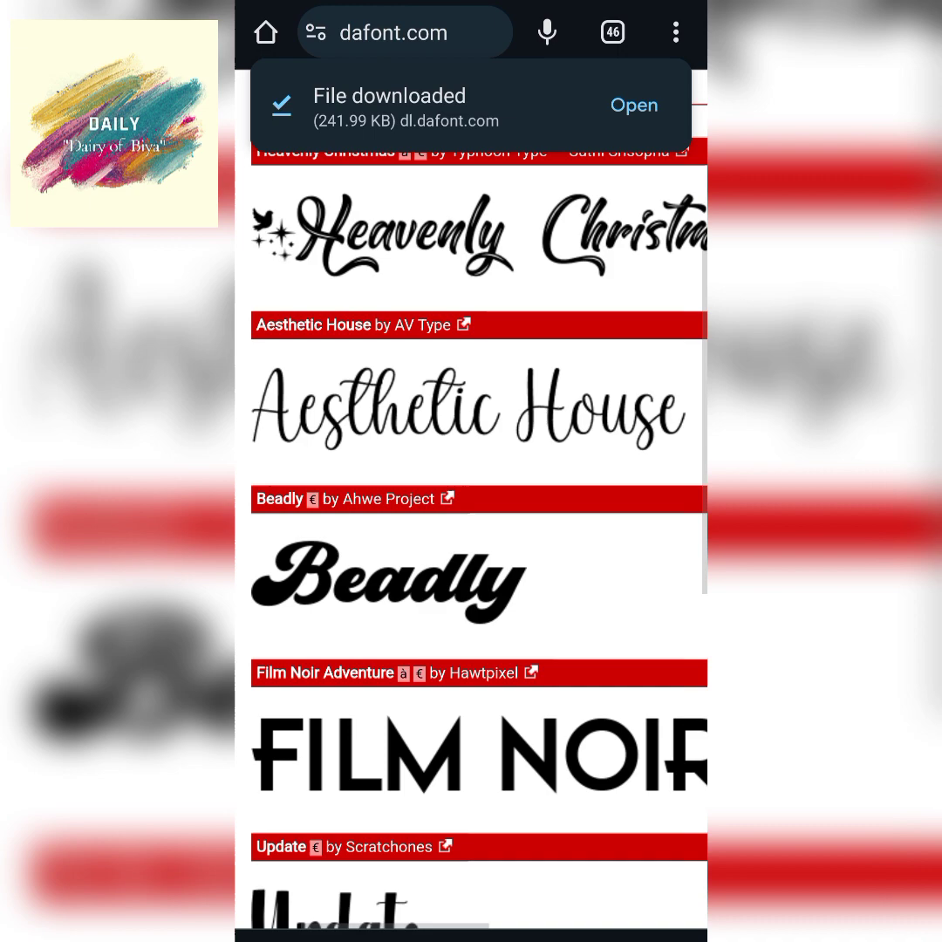
pyautogui.scroll(3, 488, 602)
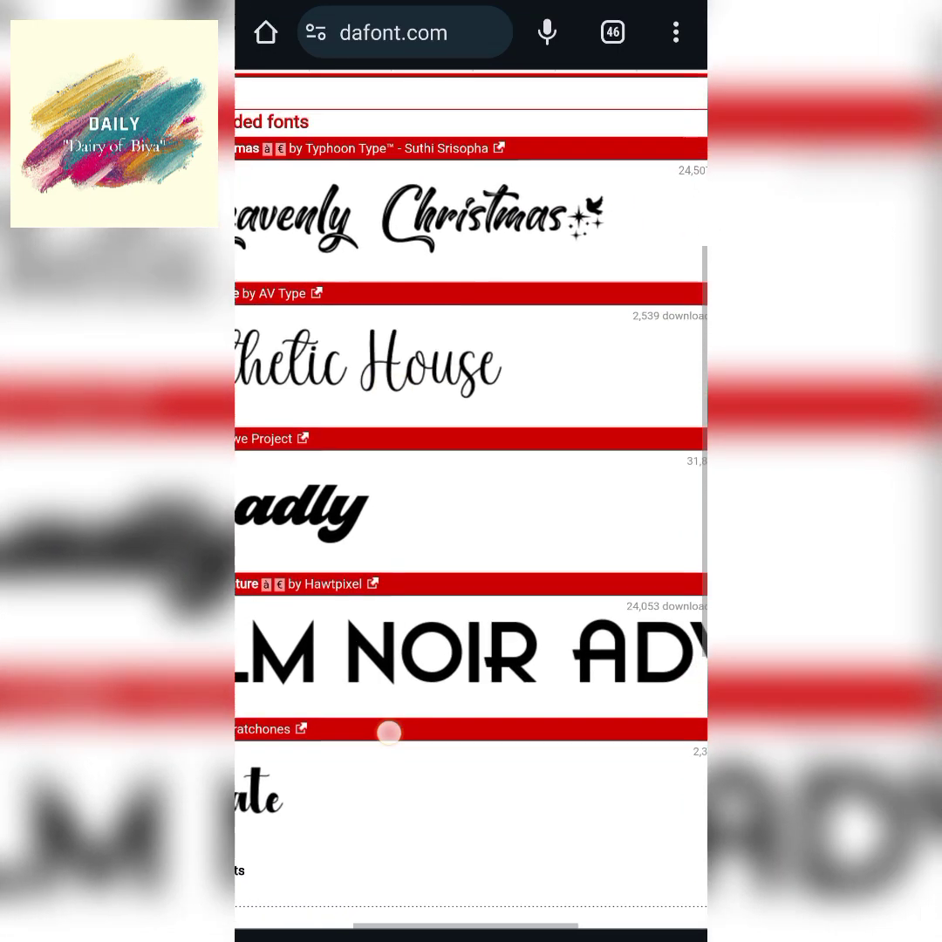
pyautogui.moveTo(419, 592); pyautogui.dragTo(249, 592)
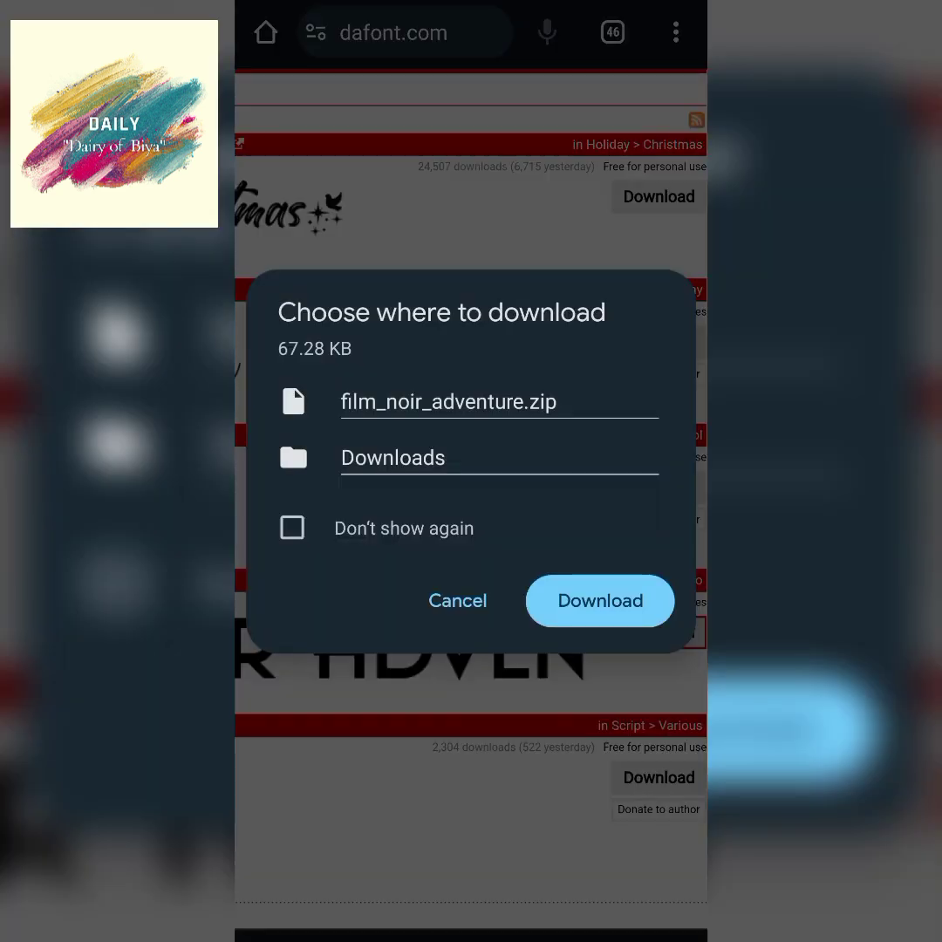
# Confirm the Film Noir Adventure download and scroll the Download folder to film_noir_adventure.zip
pyautogui.click(600, 601)
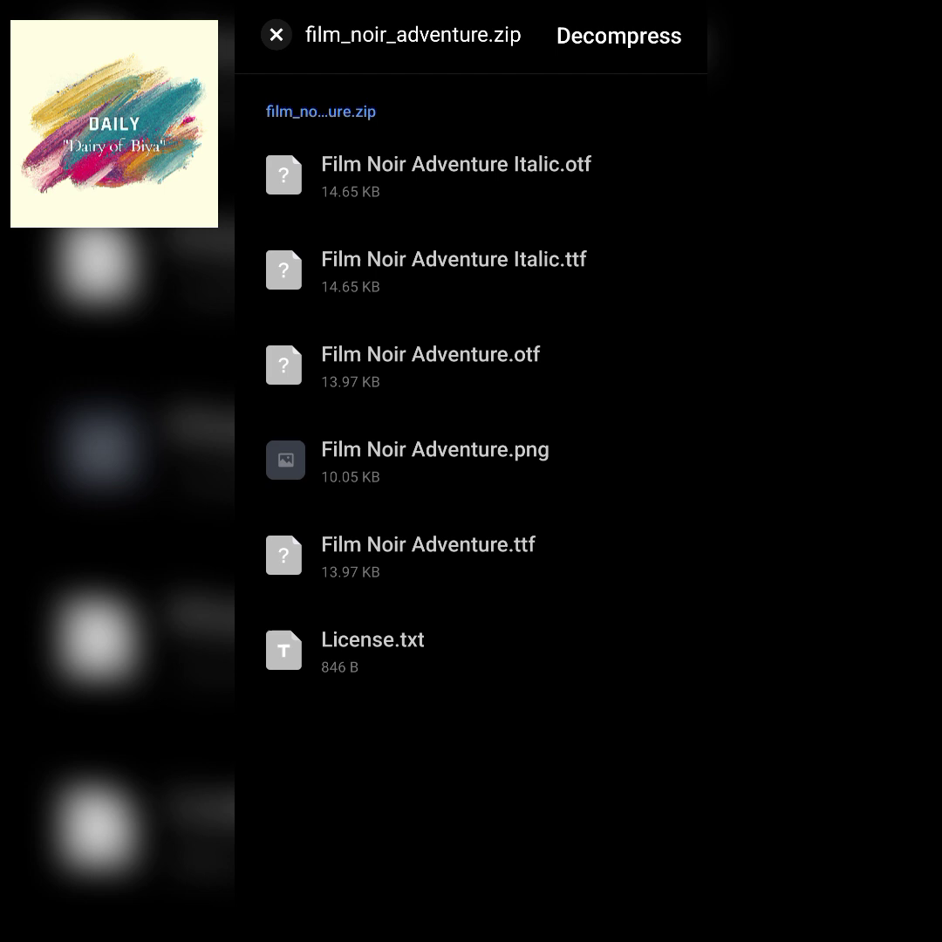
pyautogui.press('Escape')
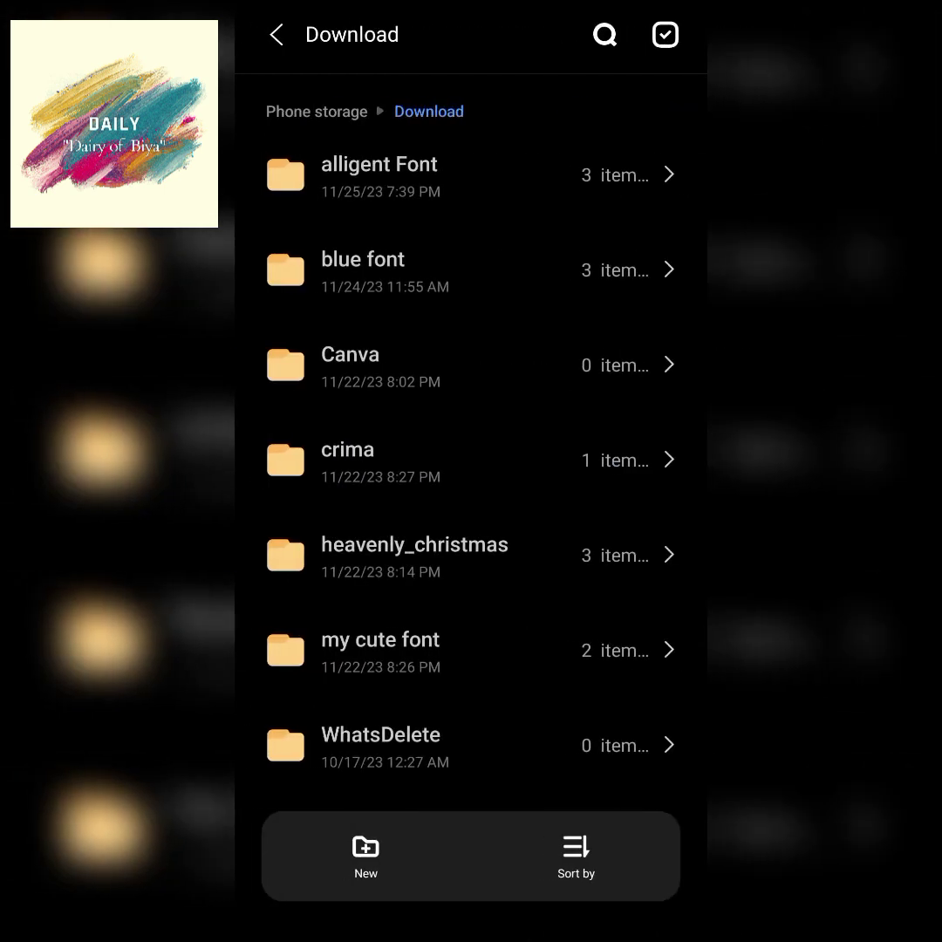
pyautogui.scroll(-2, 677, 543)
pyautogui.scroll(-5, 673, 436)
pyautogui.scroll(-5, 637, 436)
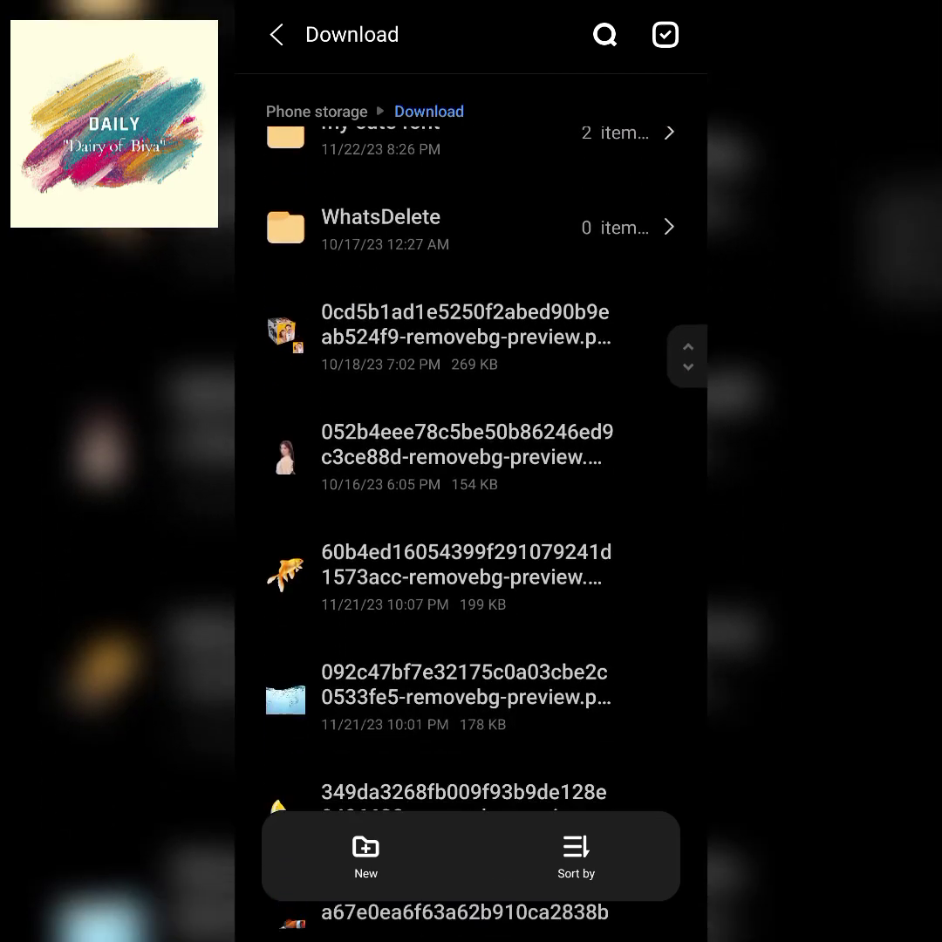
pyautogui.scroll(-5, 603, 455)
pyautogui.scroll(-2, 602, 454)
pyautogui.scroll(-2, 682, 604)
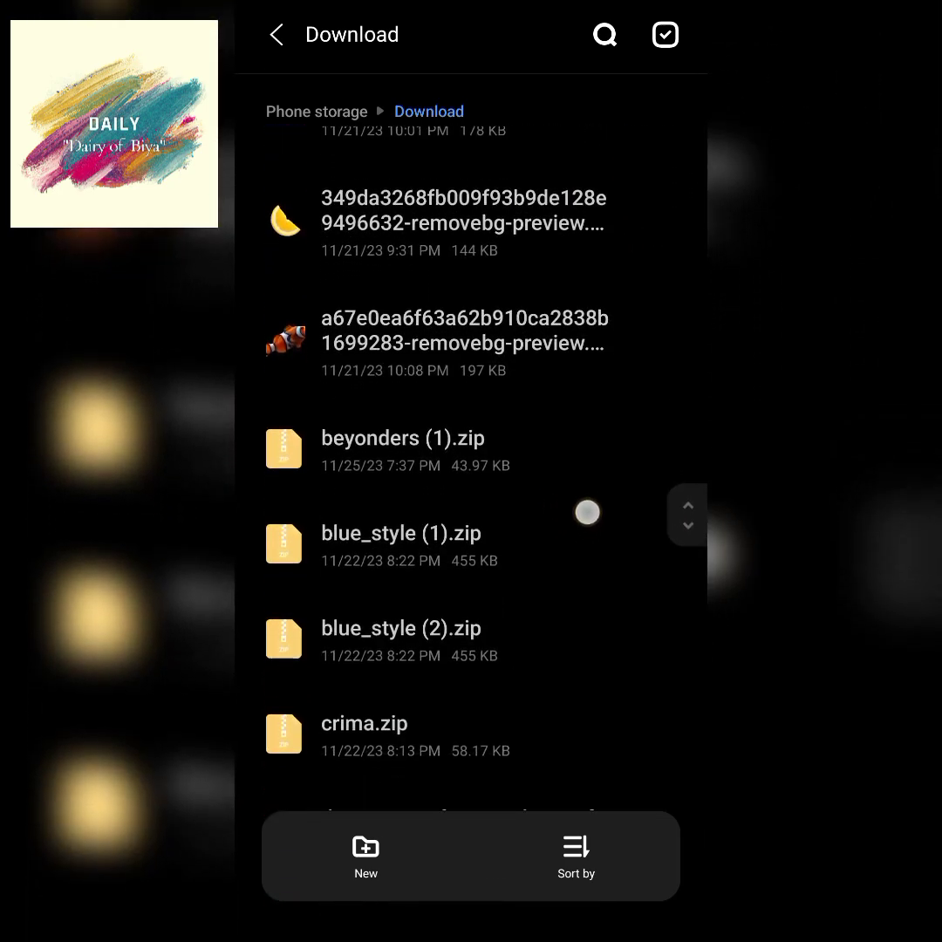
pyautogui.scroll(-3, 586, 511)
pyautogui.scroll(-4, 553, 562)
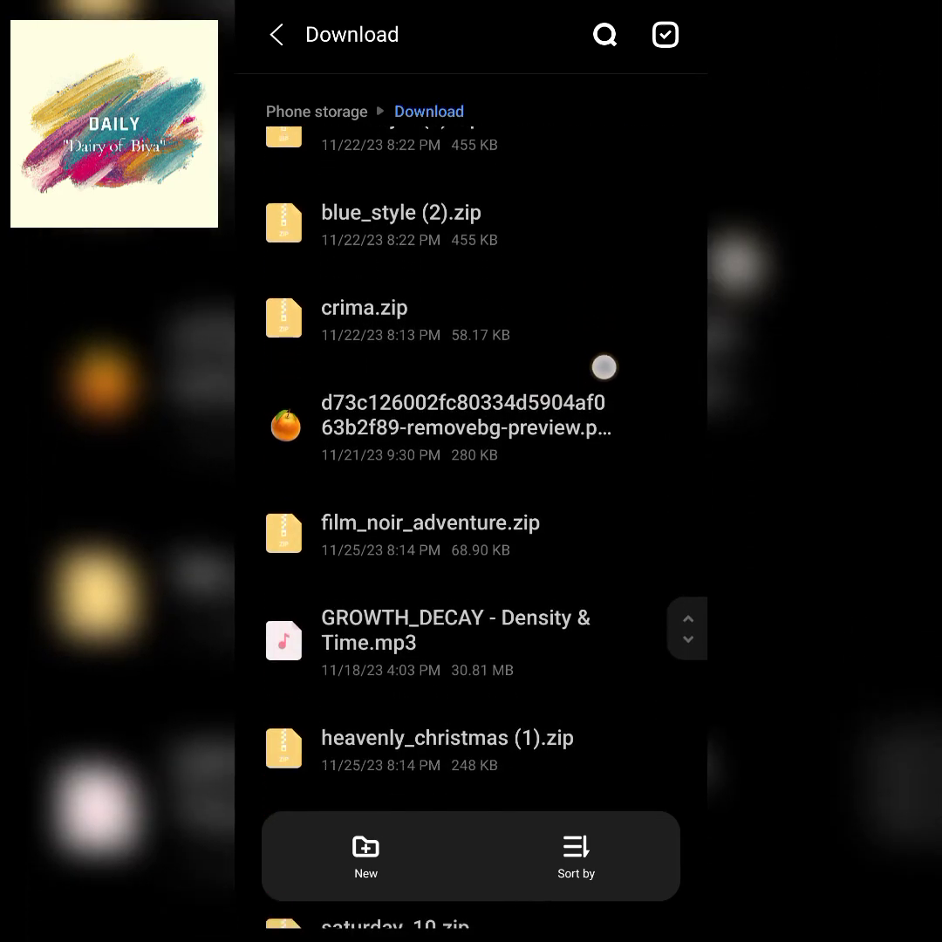
pyautogui.scroll(-2, 552, 444)
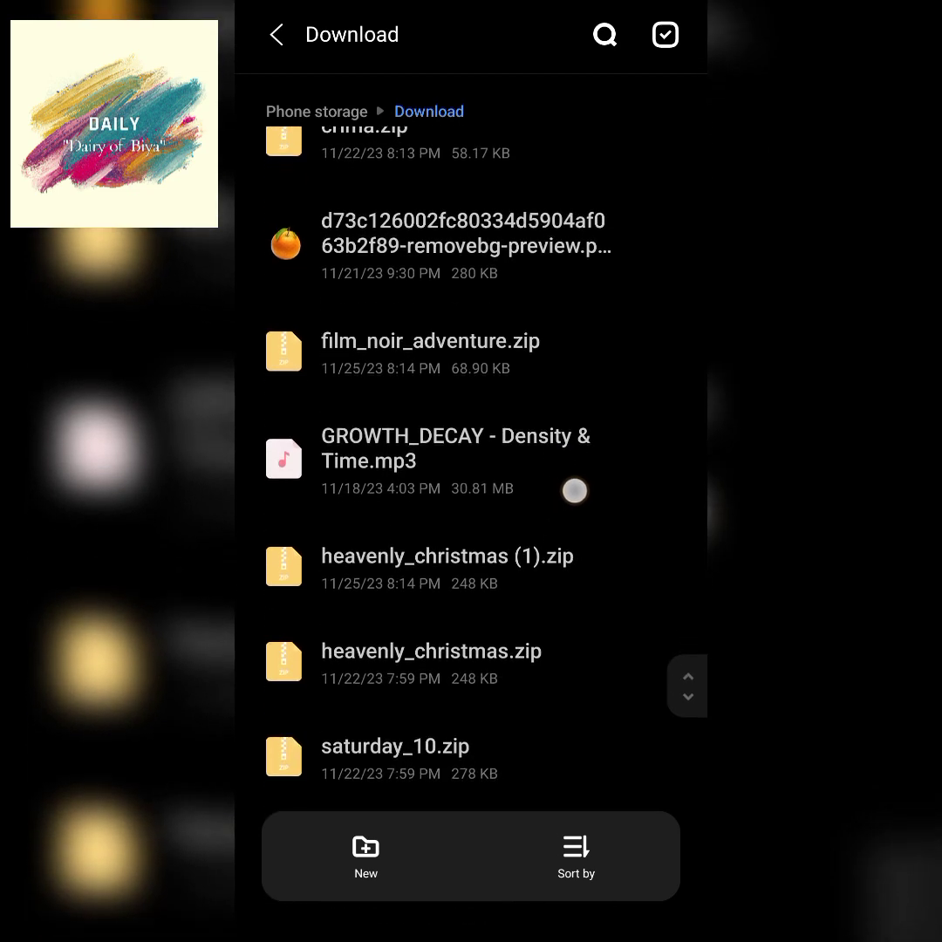
pyautogui.scroll(1, 576, 491)
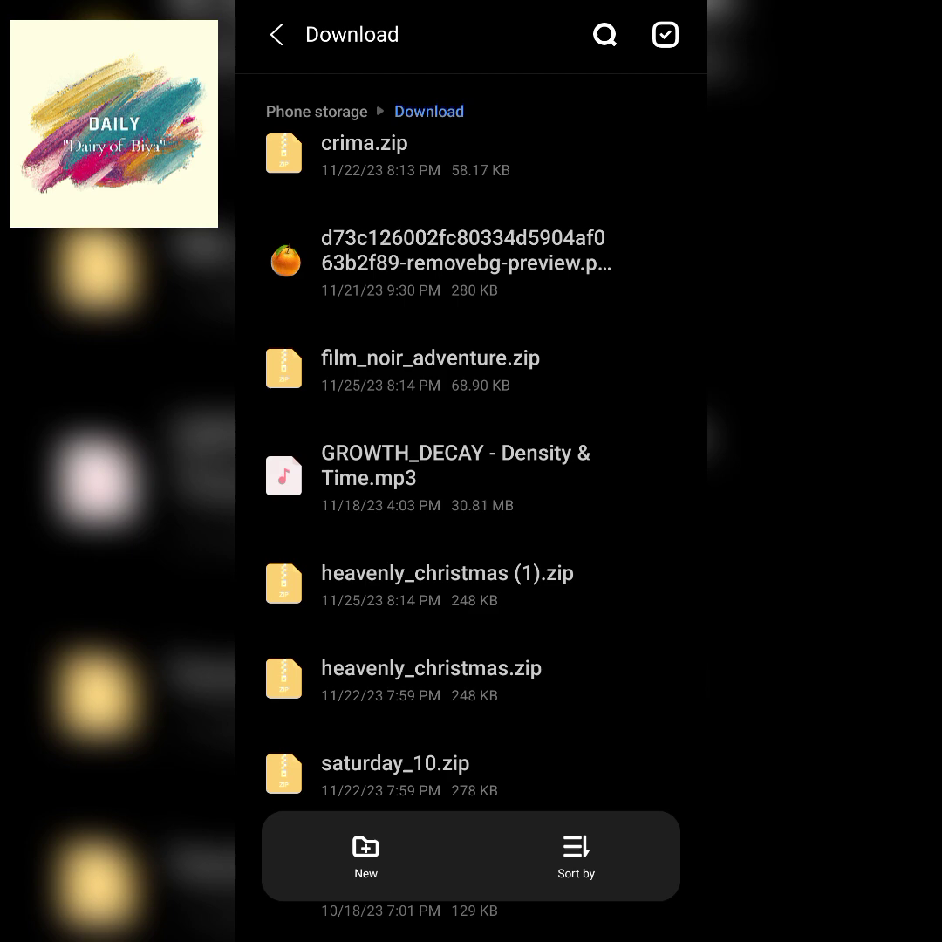
# Open film_noir_adventure.zip to preview its six font, image and licence files
pyautogui.click(466, 324)
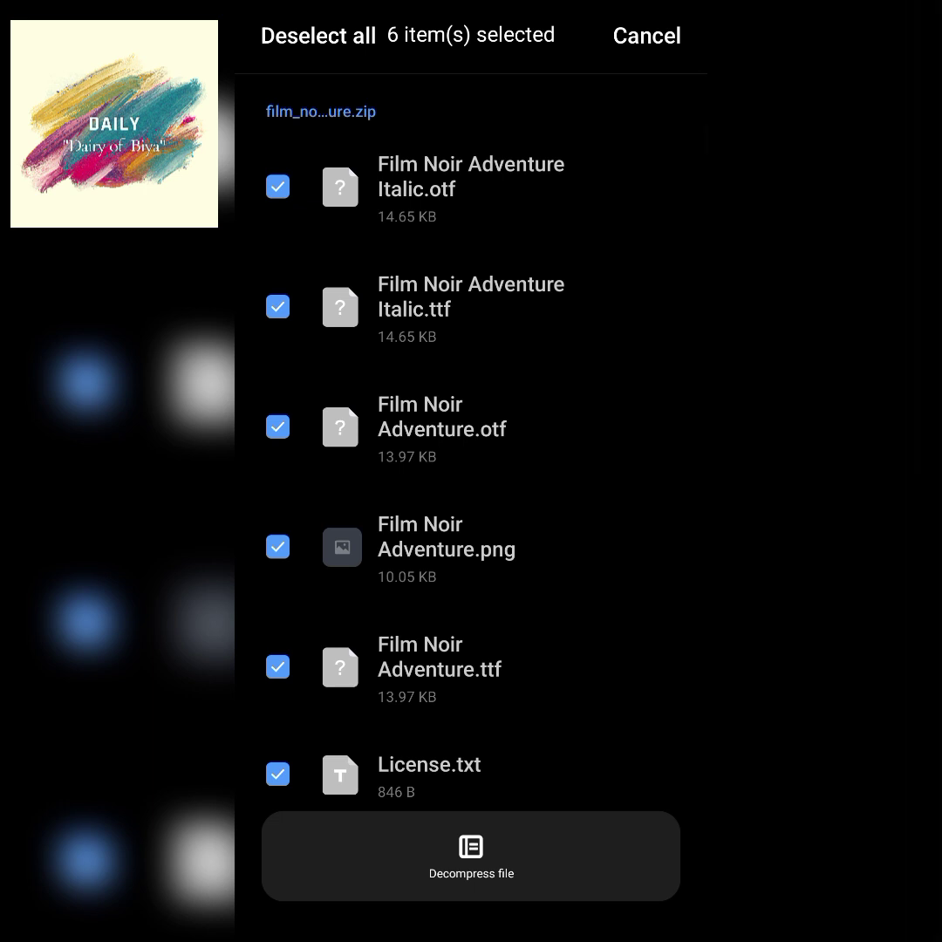
# Decompress the archive into a new Download folder named 'Decent Font'
pyautogui.click(471, 851)
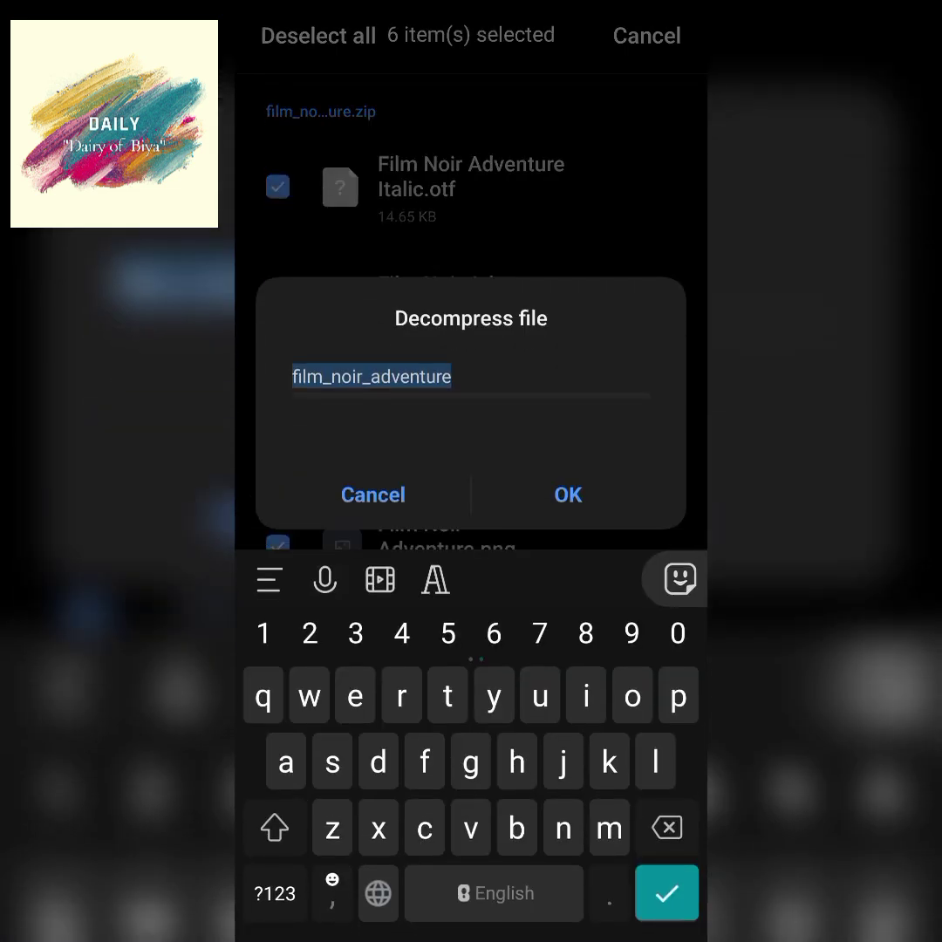
pyautogui.press('BackSpace')
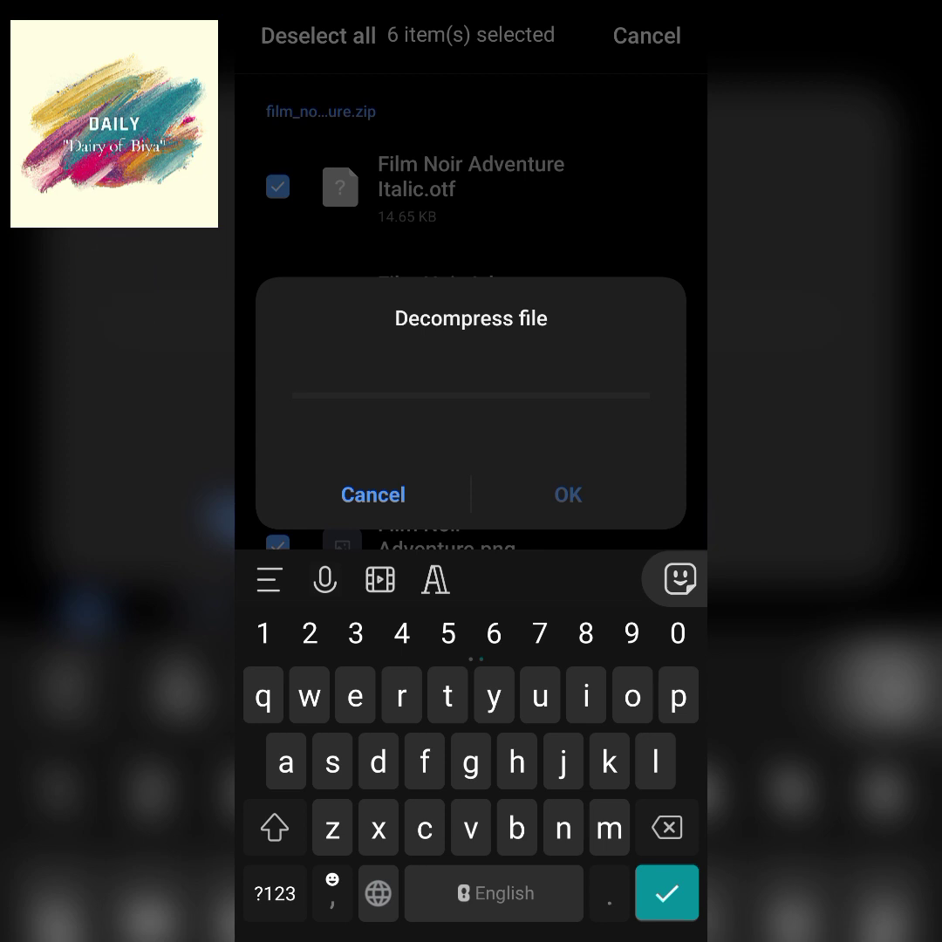
pyautogui.click(274, 827)
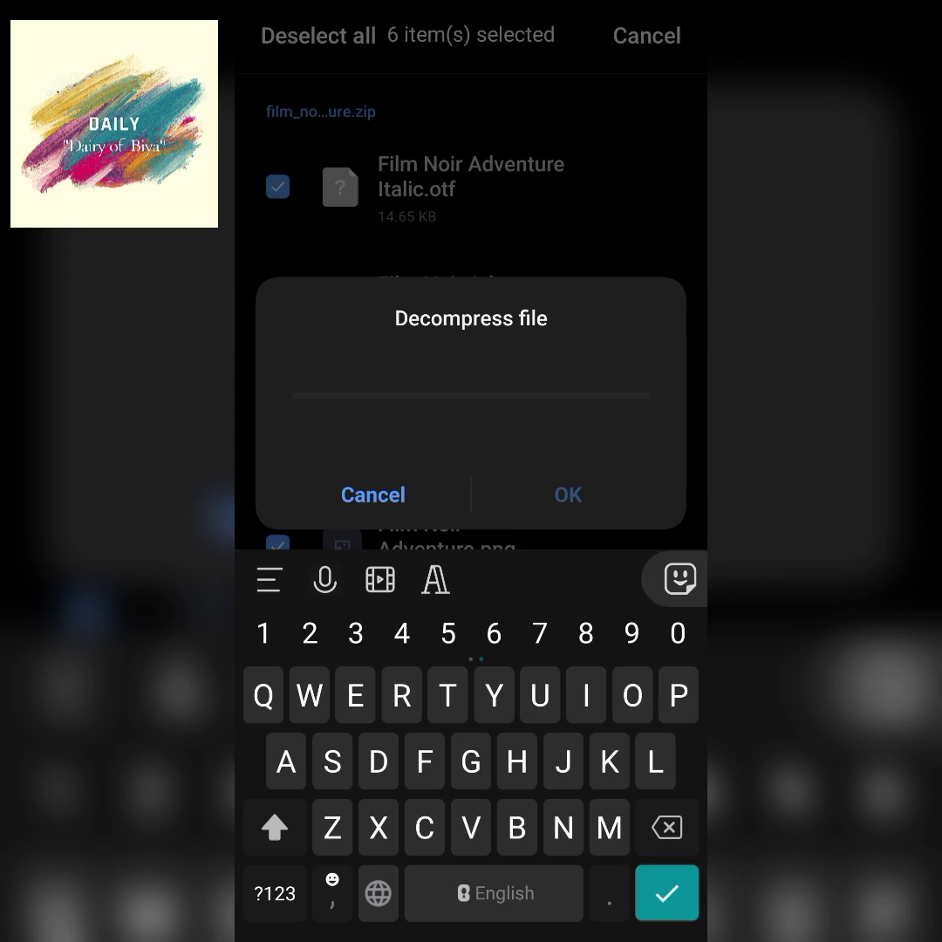
pyautogui.write('De')
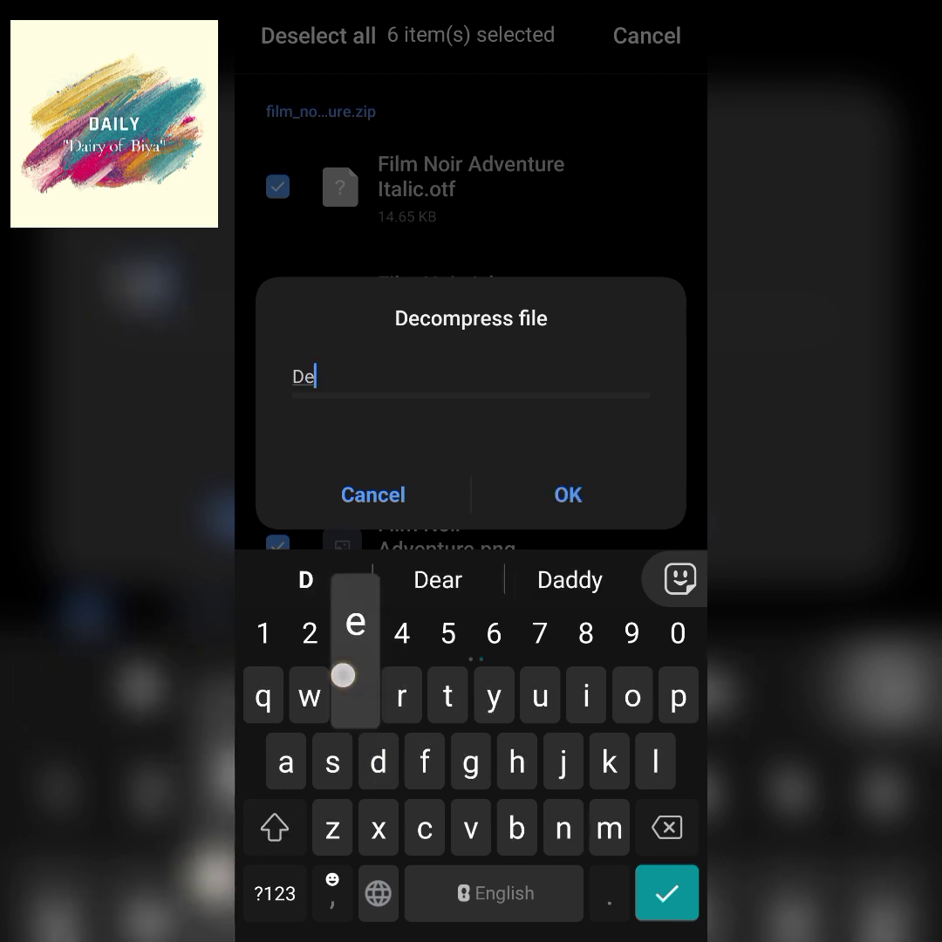
pyautogui.write('cent ')
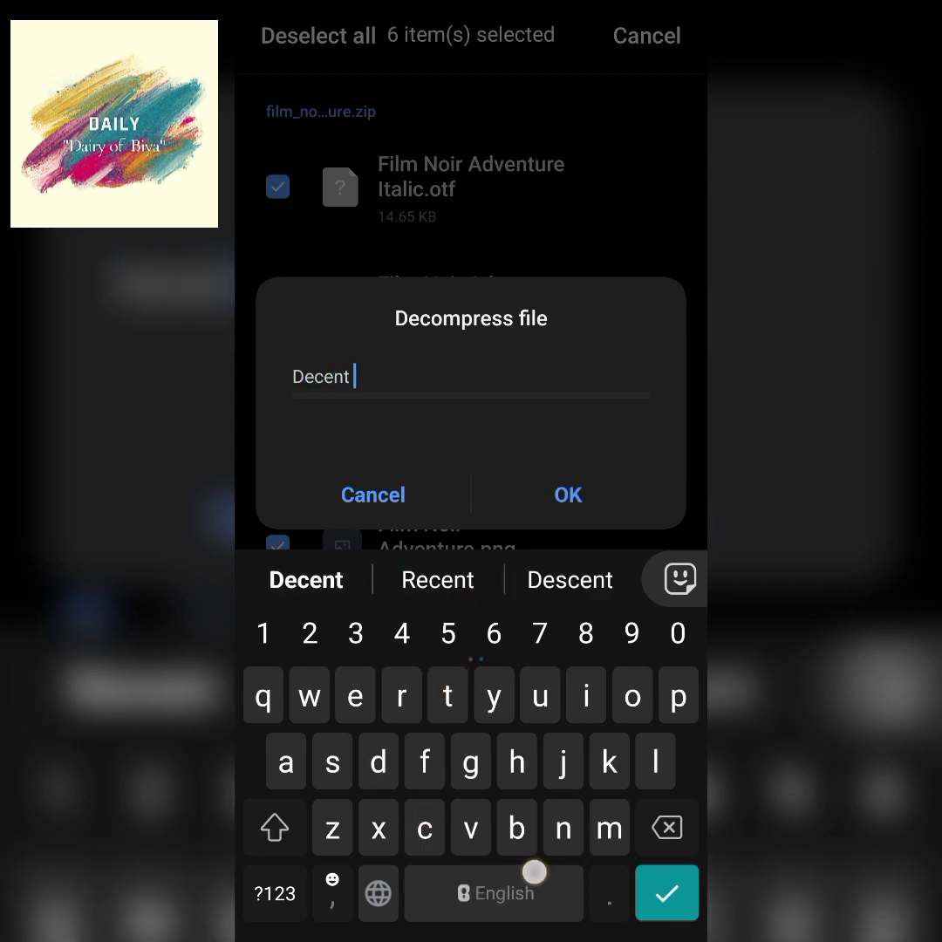
pyautogui.write('Font')
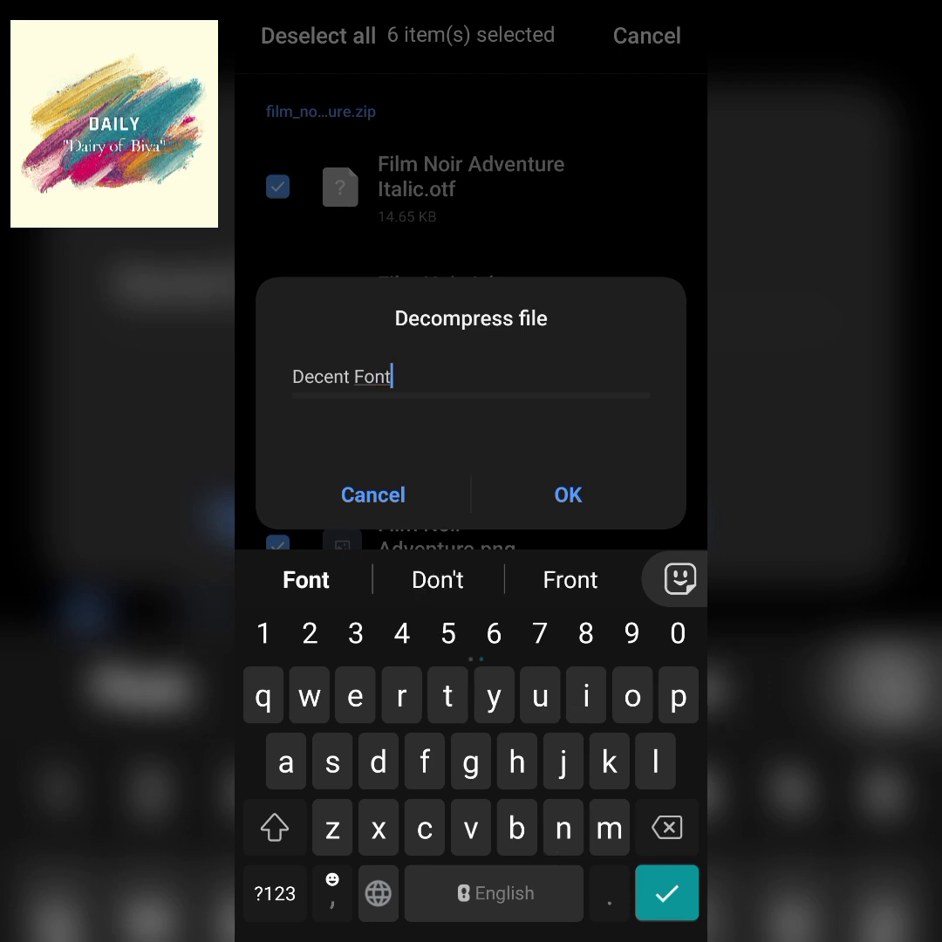
pyautogui.click(567, 495)
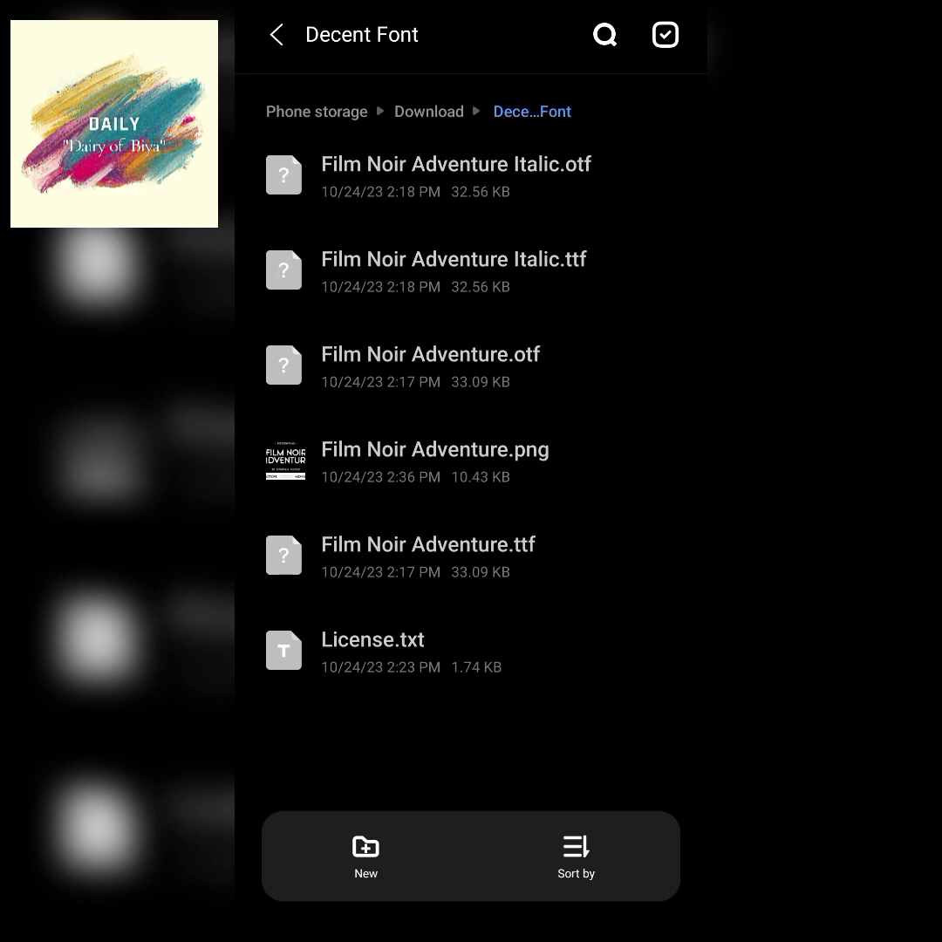
# Return to PixelLab and open the font chooser for the New Text label
pyautogui.press('super')
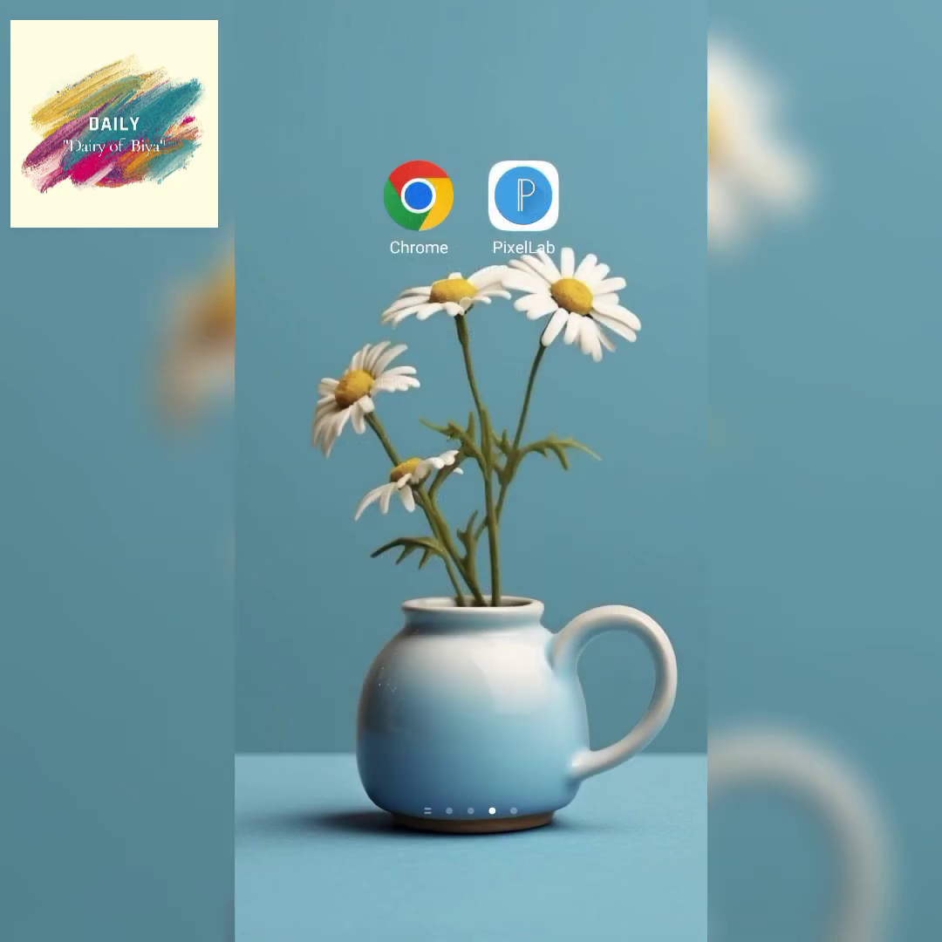
pyautogui.click(524, 196)
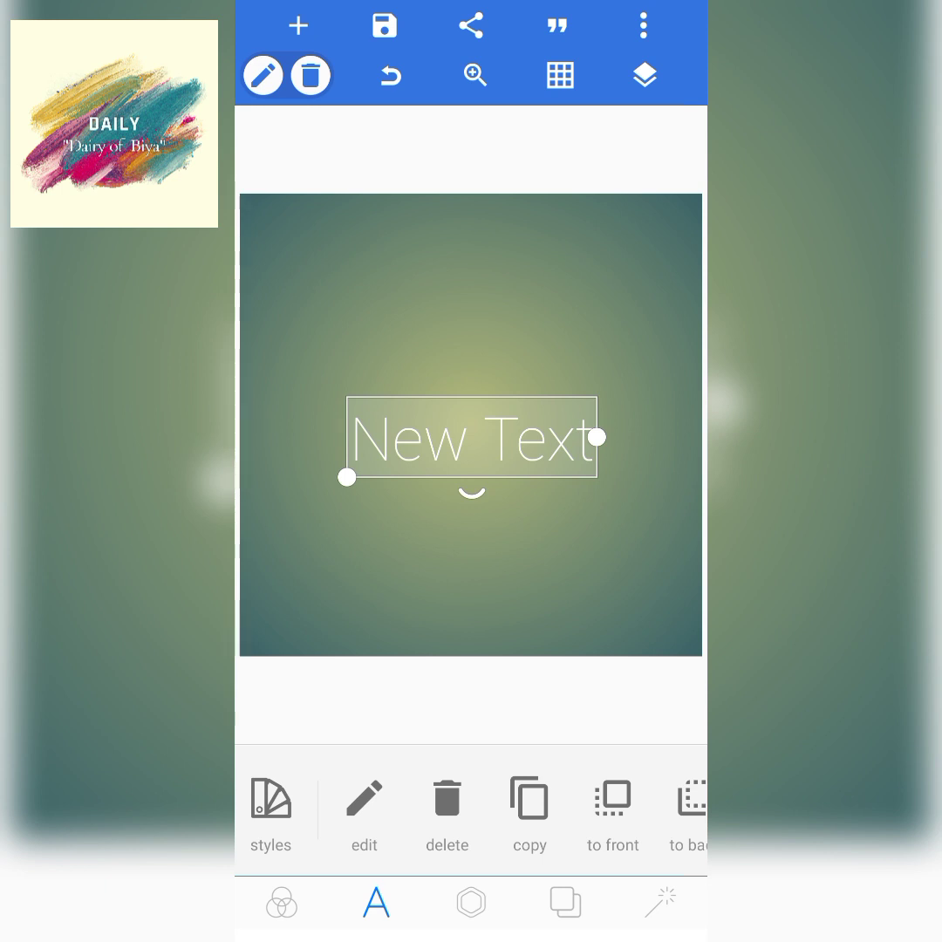
pyautogui.moveTo(611, 811); pyautogui.dragTo(305, 811)
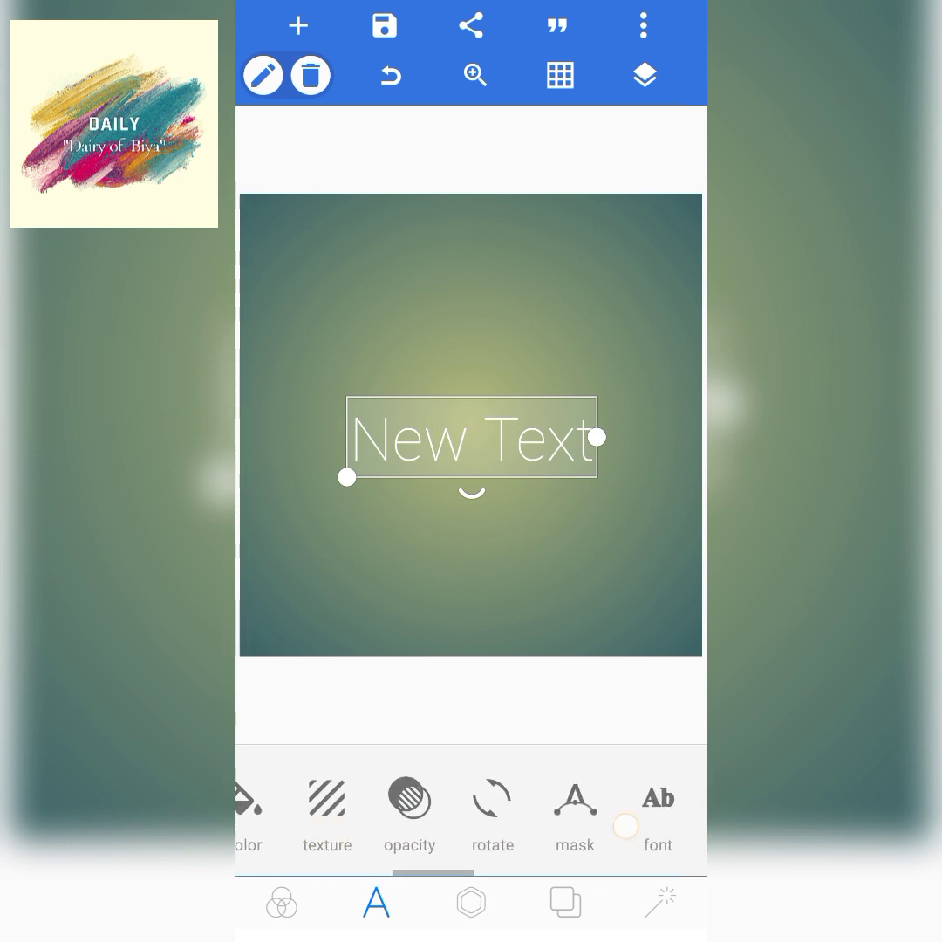
pyautogui.moveTo(625, 825); pyautogui.dragTo(438, 825)
pyautogui.click(471, 799)
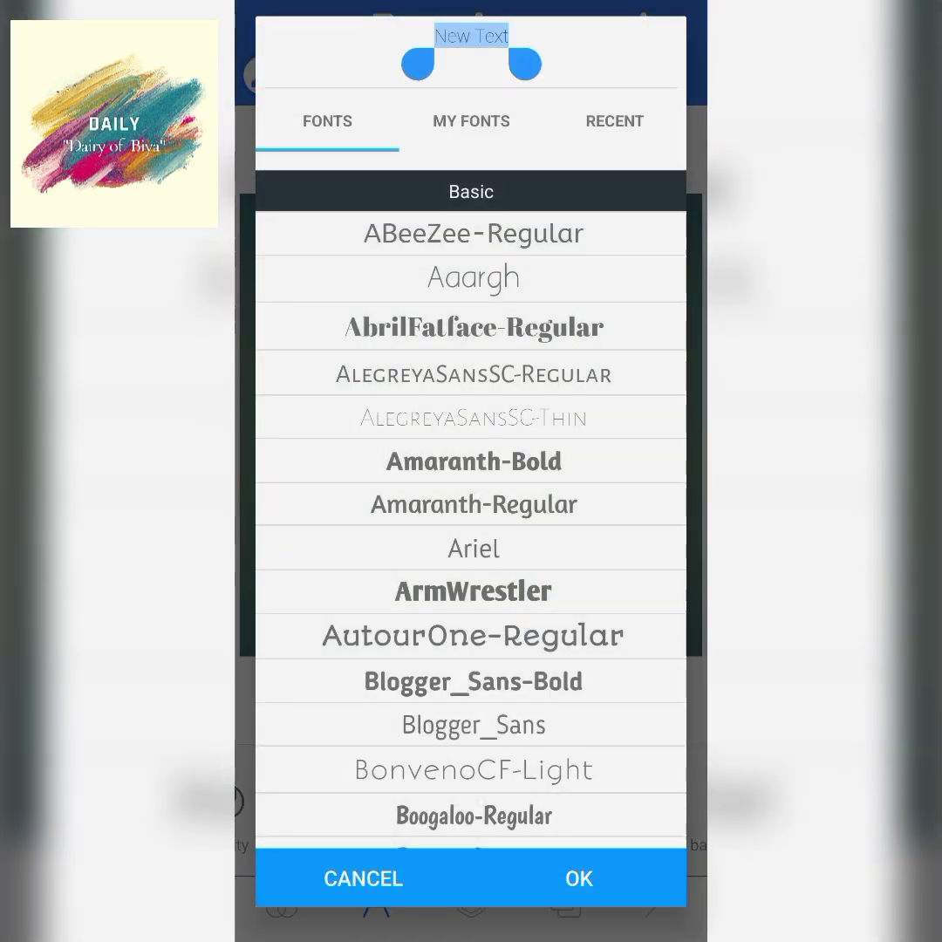
# Open MY FONTS and back out of the crima folder to the storage root
pyautogui.click(471, 121)
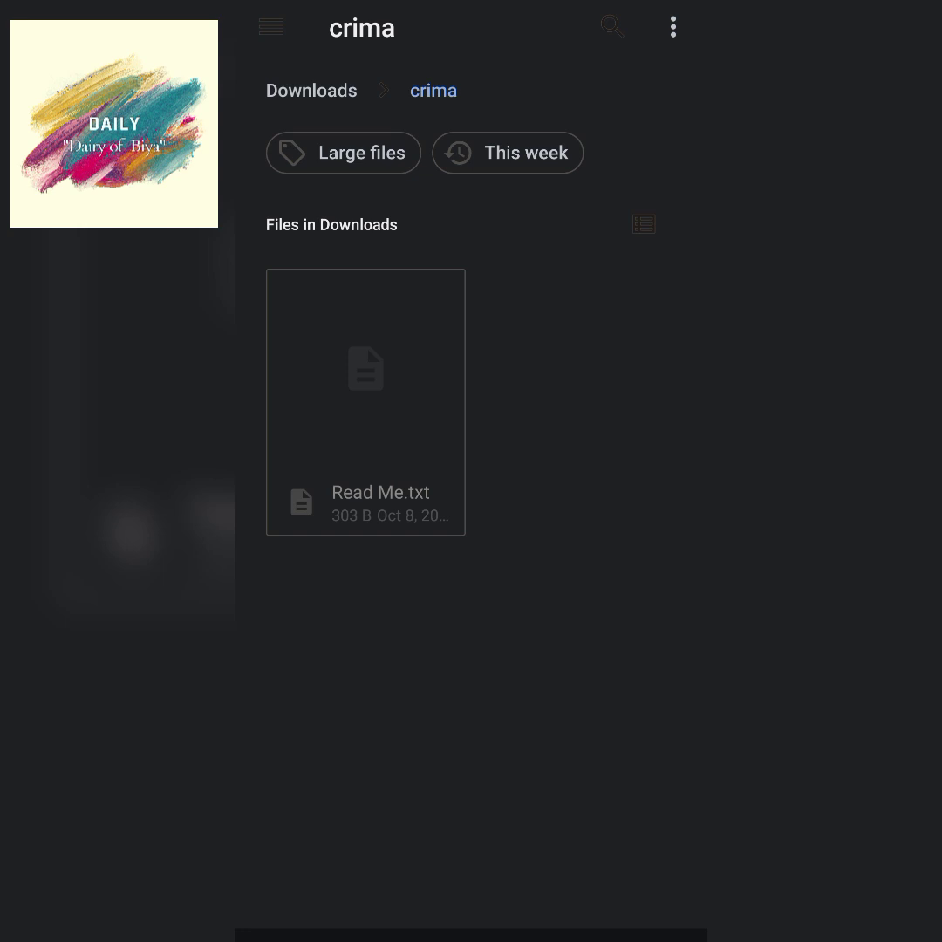
pyautogui.press('Escape')
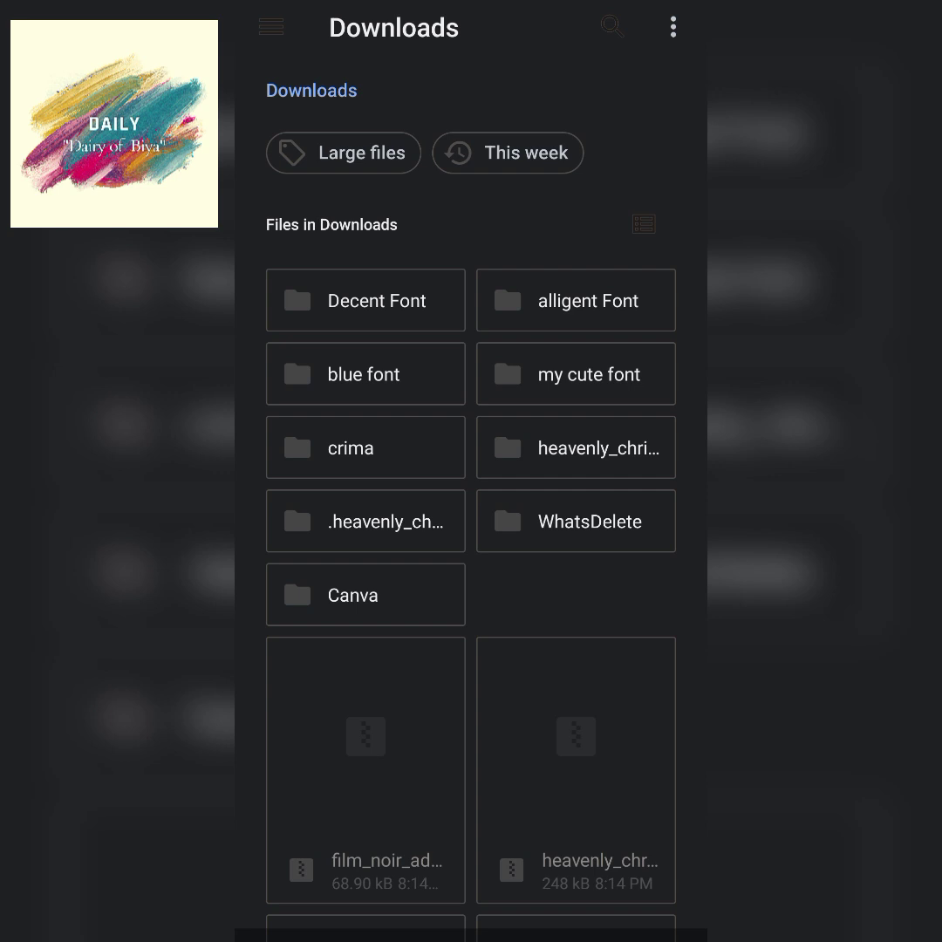
pyautogui.press('Escape')
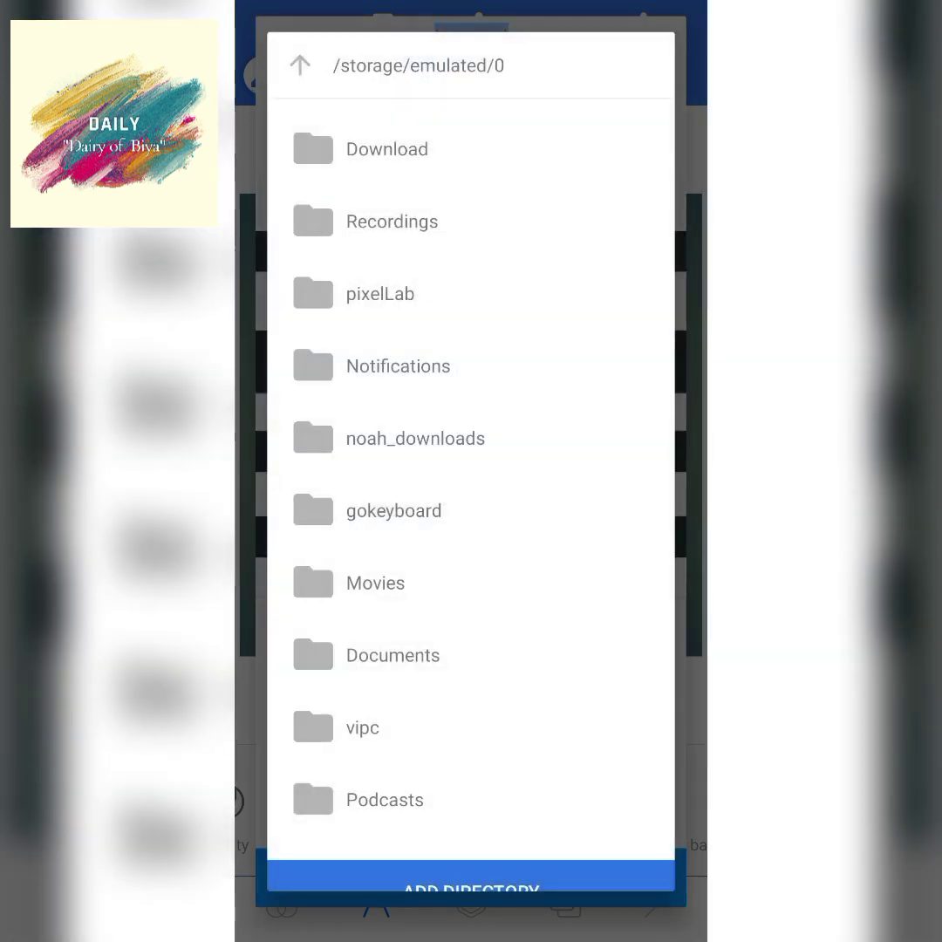
# Browse the folder picker into Download > Decent Font
pyautogui.click(419, 145)
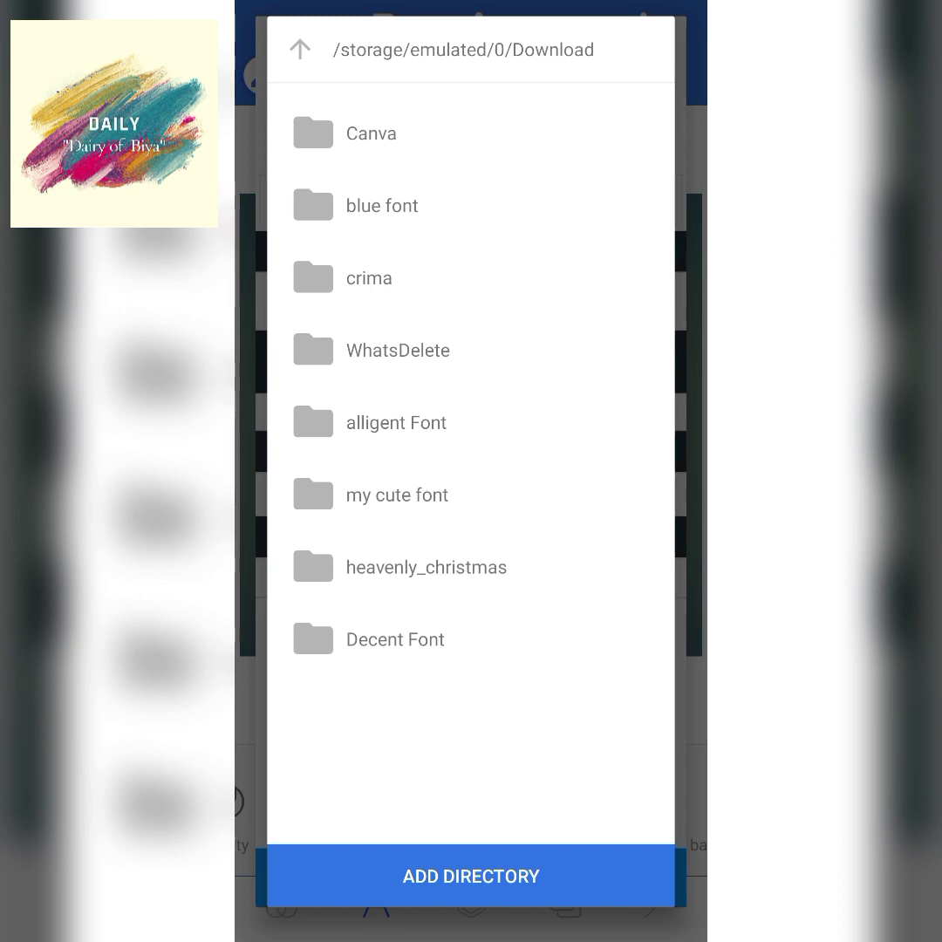
pyautogui.click(436, 640)
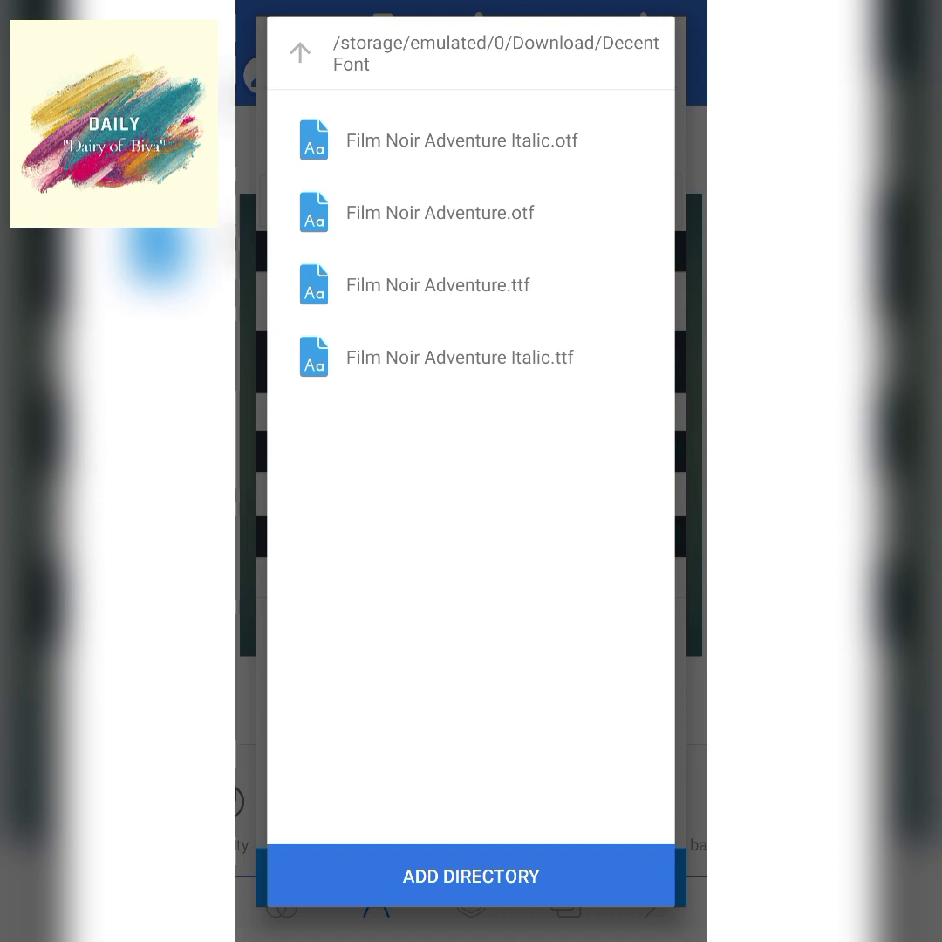
# Add the Decent Font folder, then delete three Film Noir Adventure fonts, keeping the italic
pyautogui.click(567, 875)
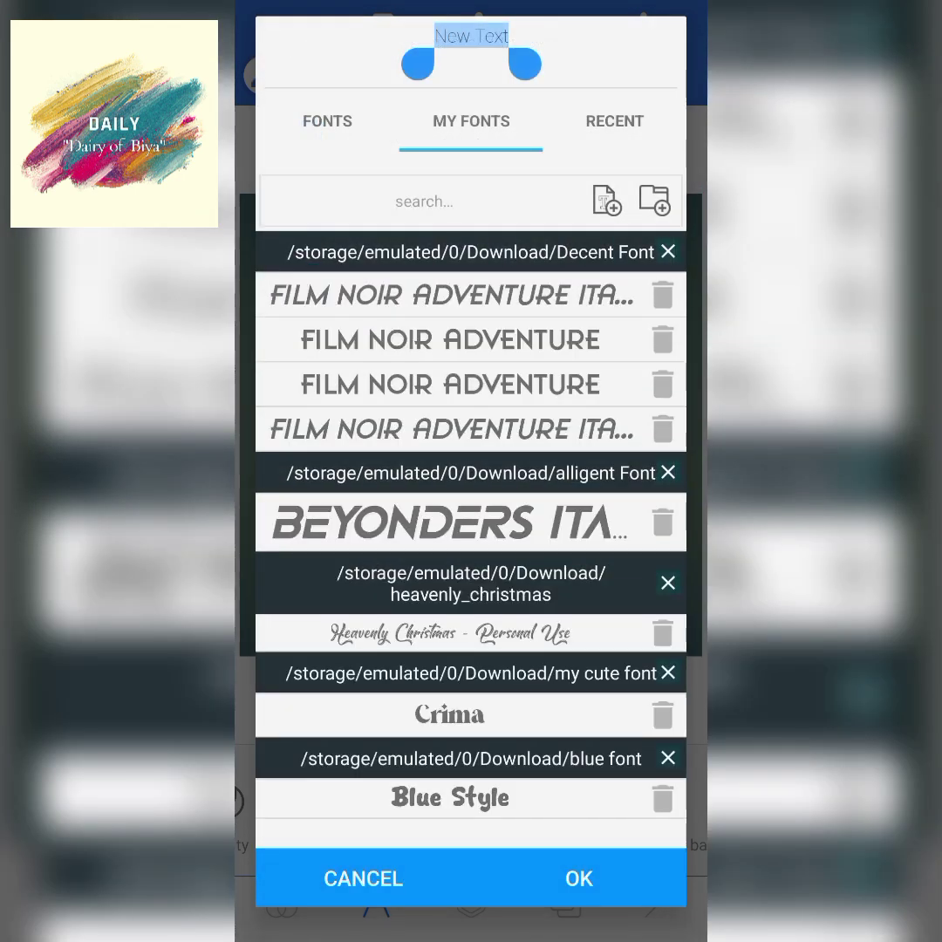
pyautogui.click(663, 428)
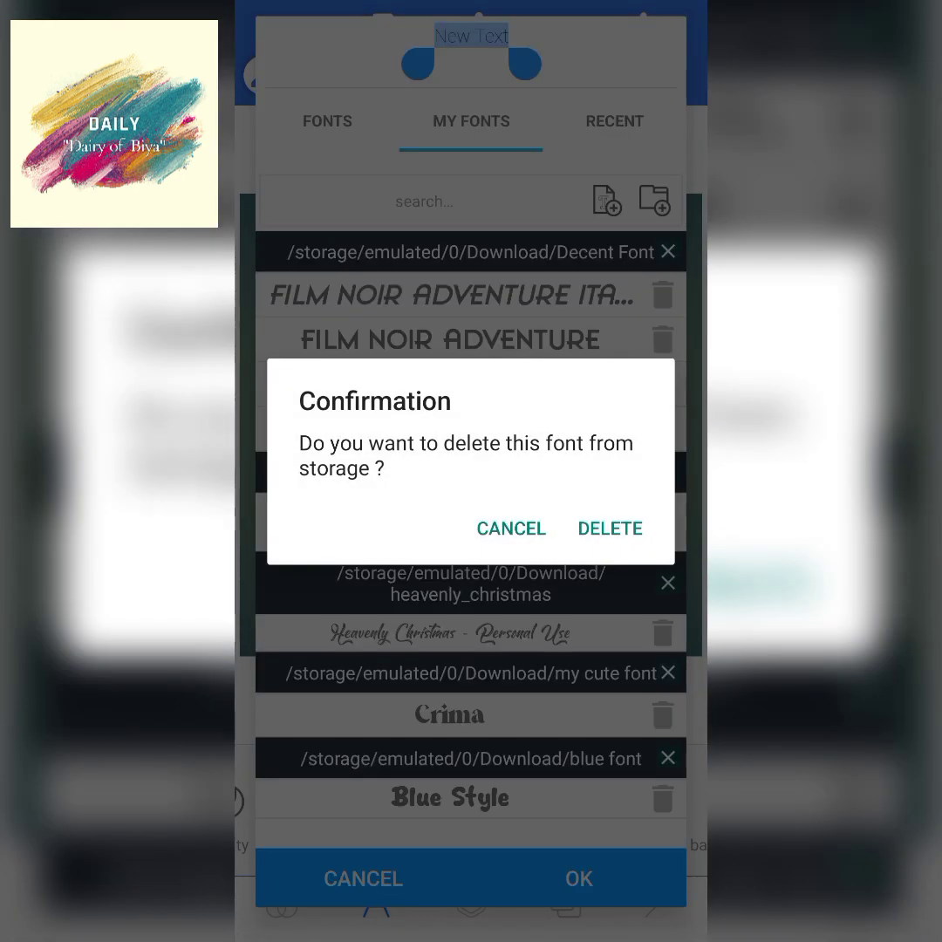
pyautogui.click(610, 528)
pyautogui.click(663, 384)
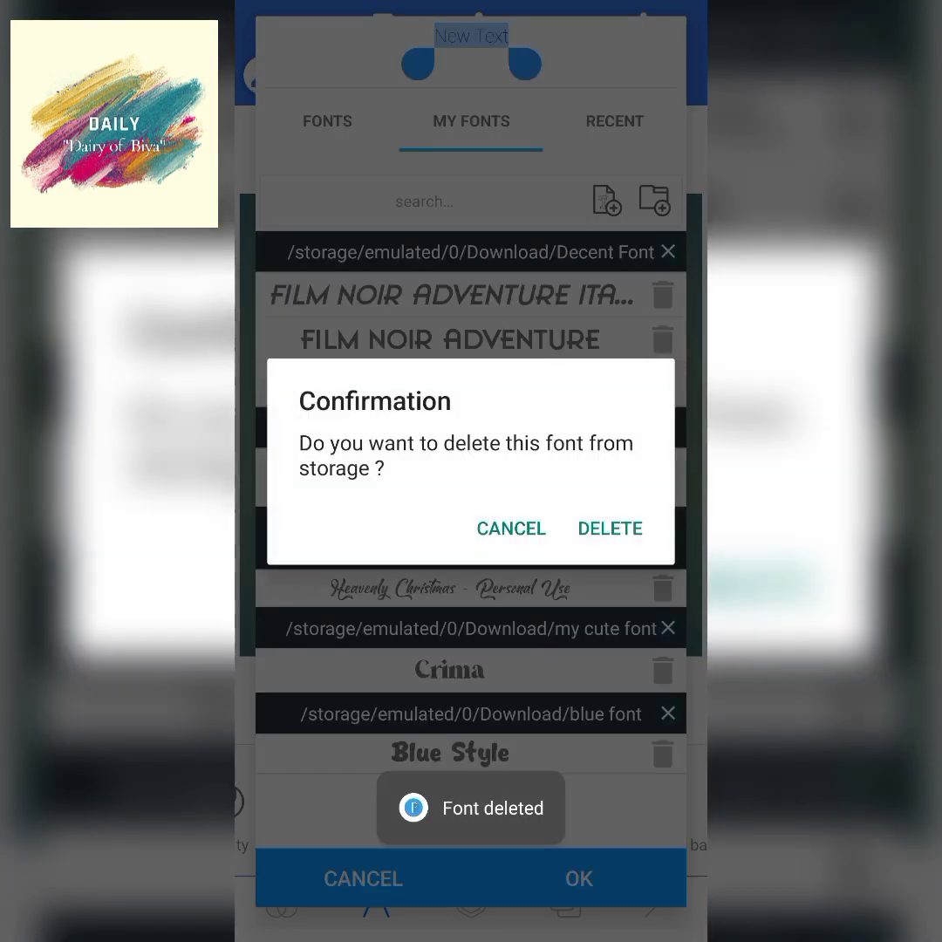
pyautogui.click(610, 526)
pyautogui.click(663, 340)
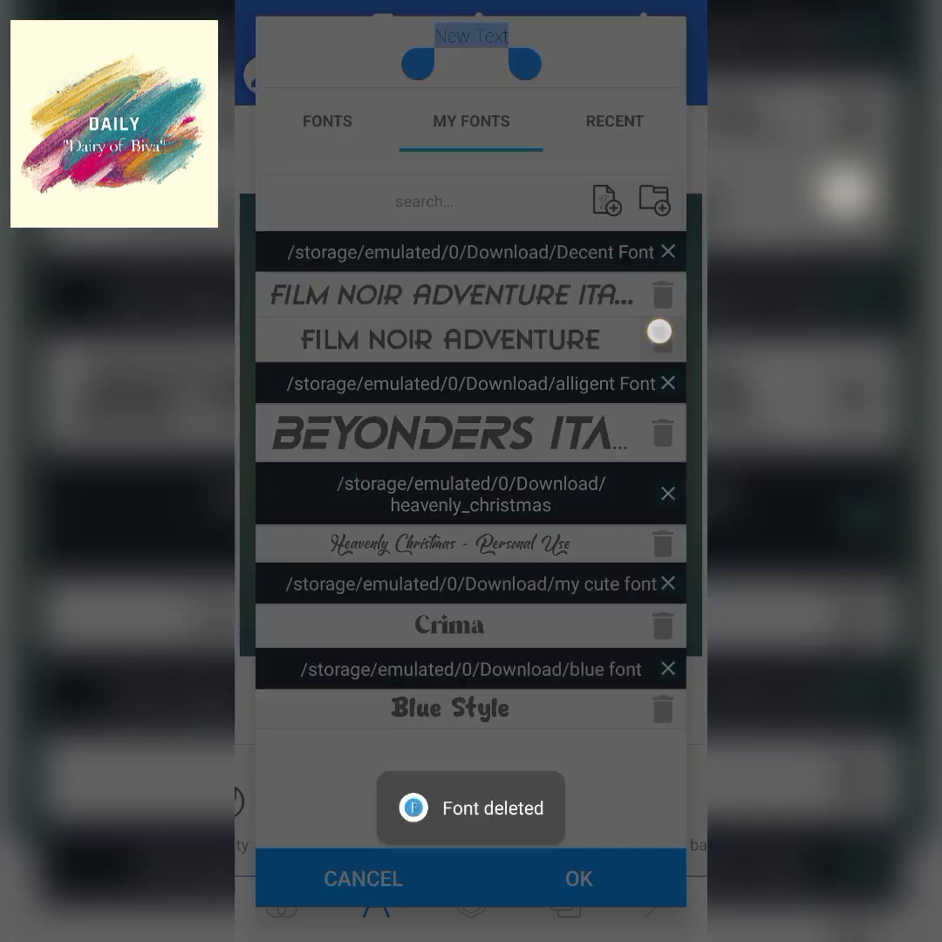
pyautogui.click(611, 528)
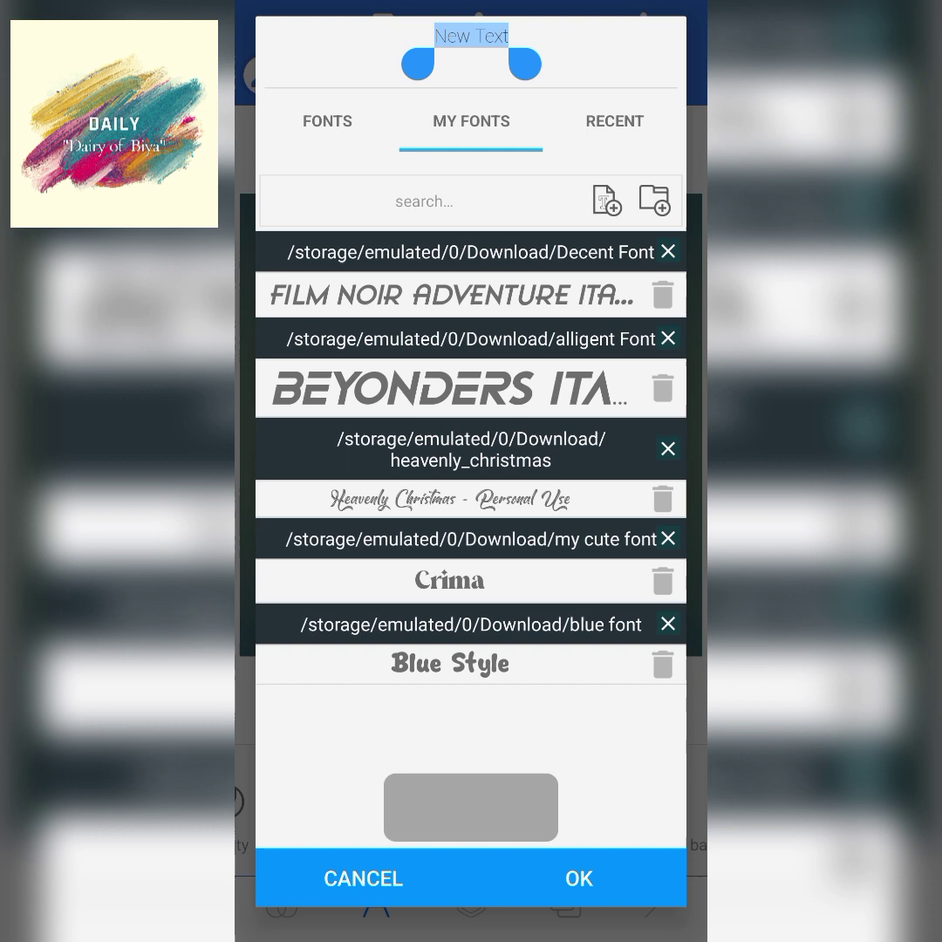
# Apply Film Noir Adventure Italic, then widen and centre 'DAILY DAIRY OF BIYA' as two lines
pyautogui.click(606, 863)
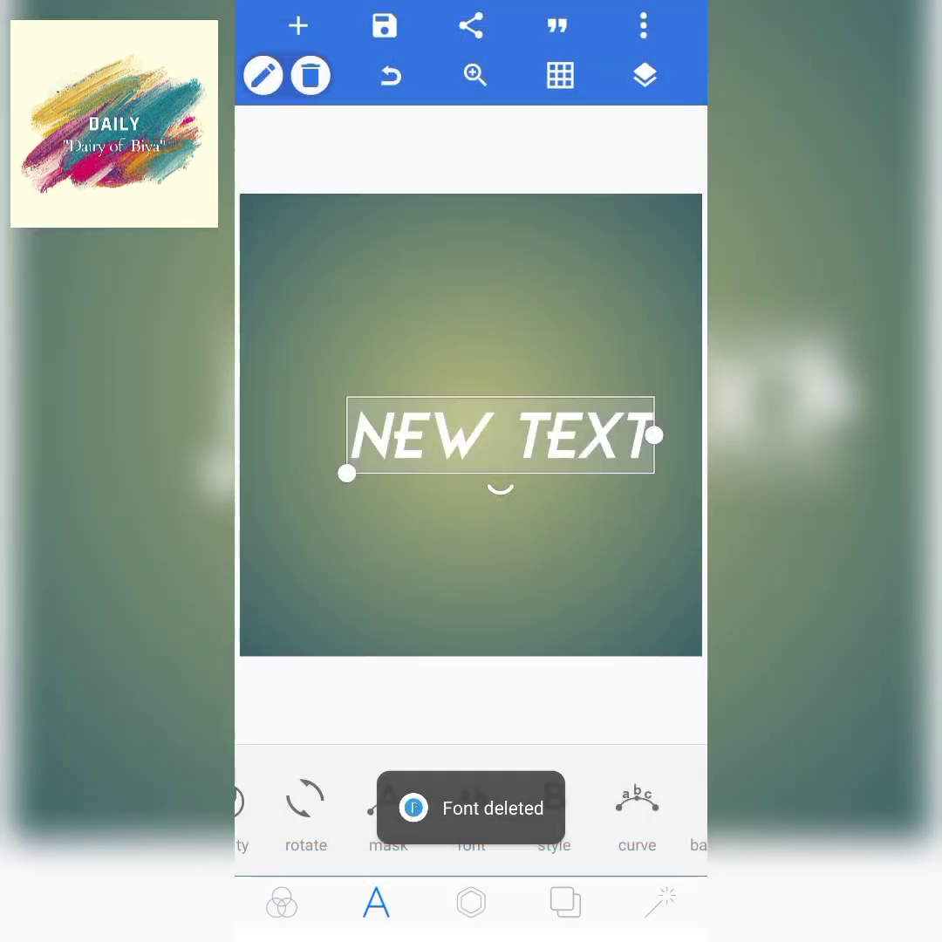
pyautogui.click(442, 358)
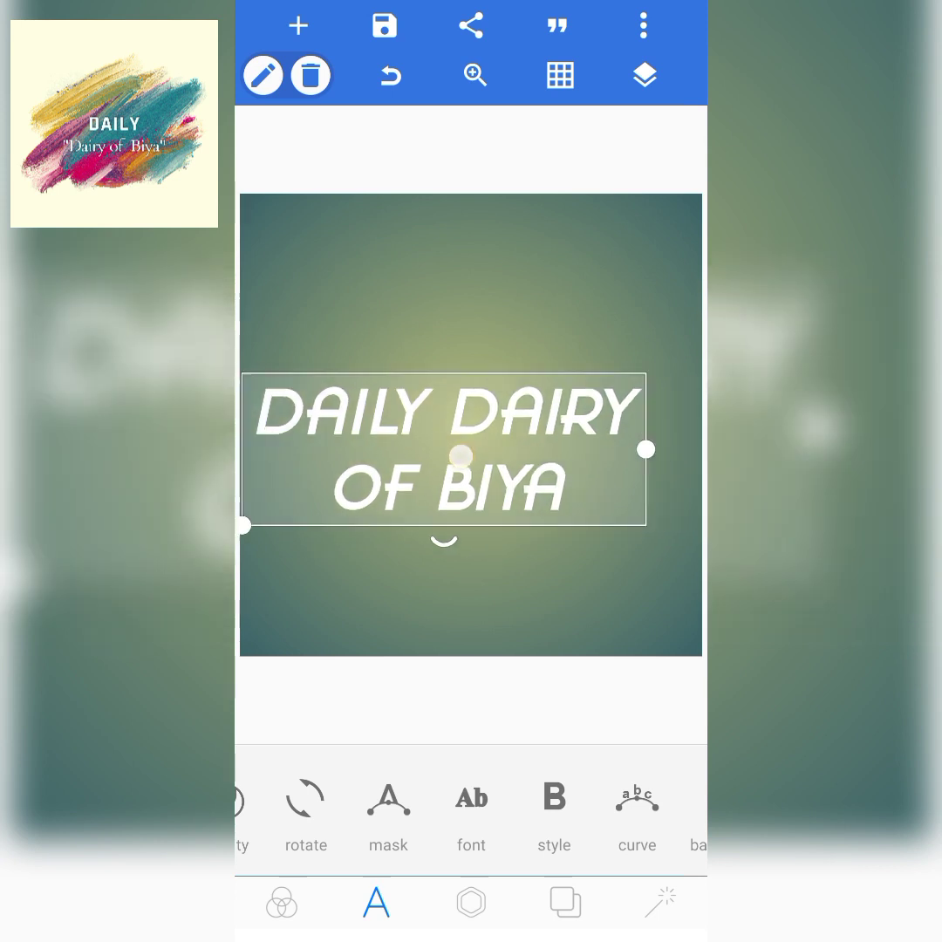
pyautogui.moveTo(643, 447); pyautogui.dragTo(656, 448)
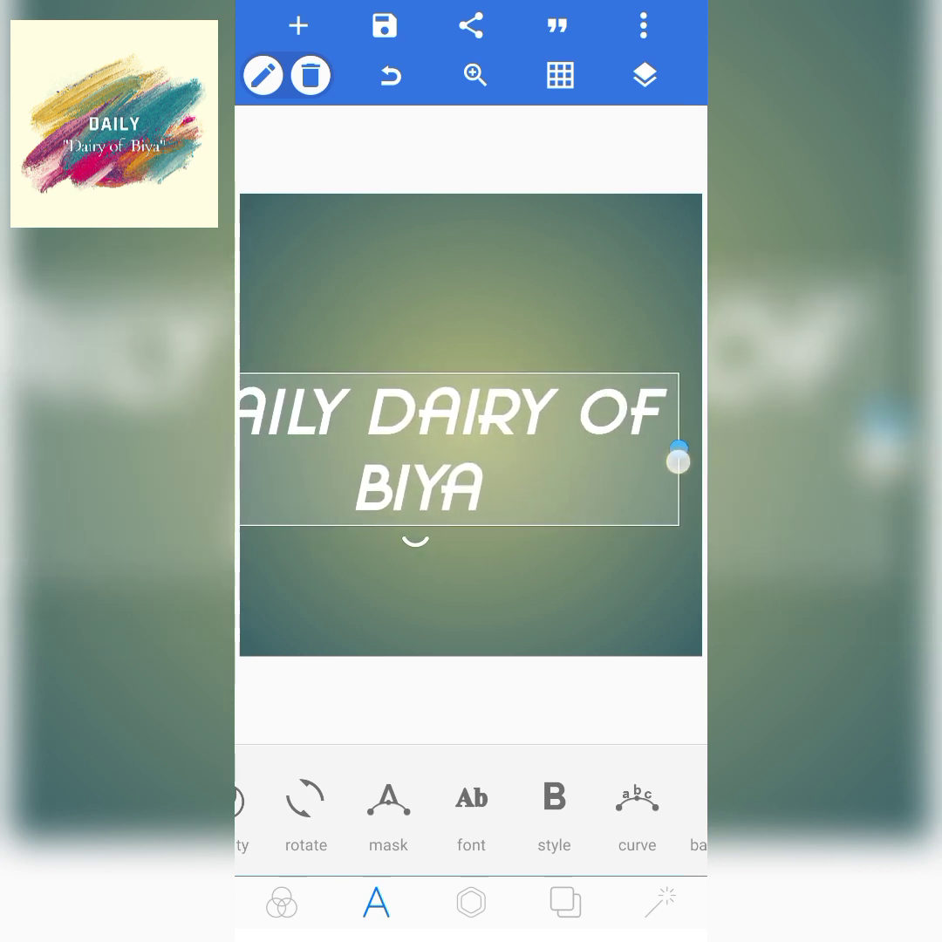
pyautogui.moveTo(524, 493); pyautogui.dragTo(431, 551)
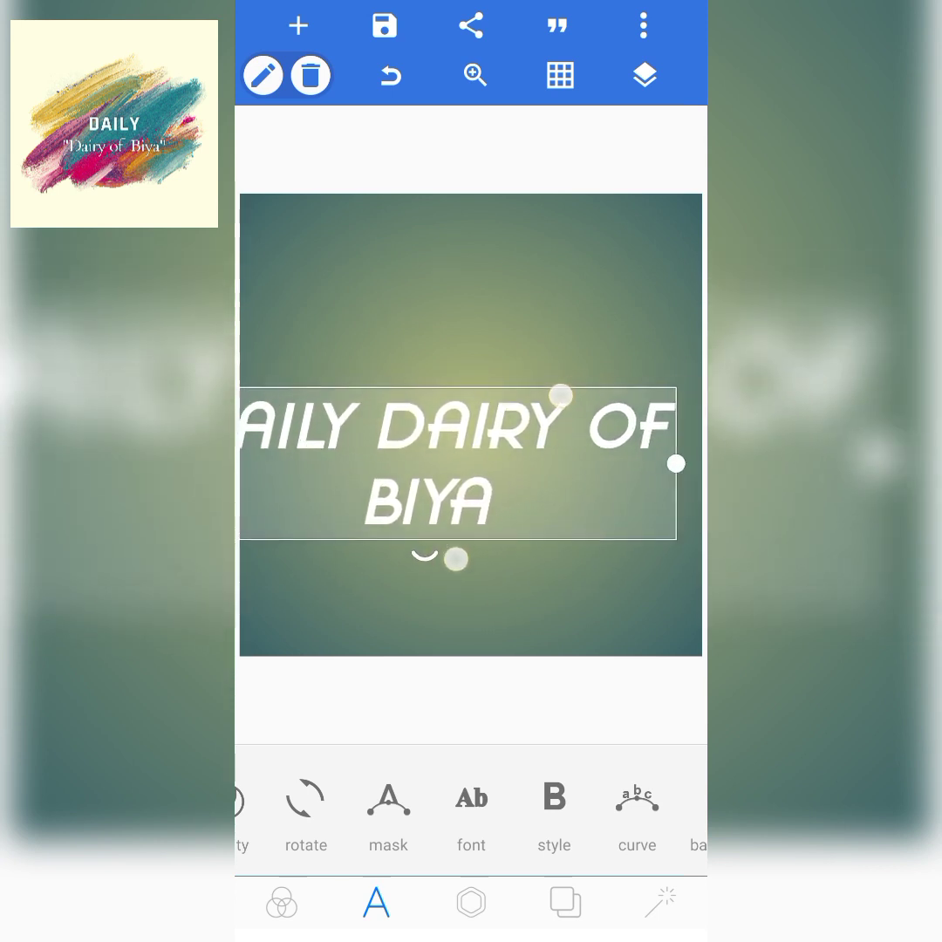
pyautogui.click(431, 558)
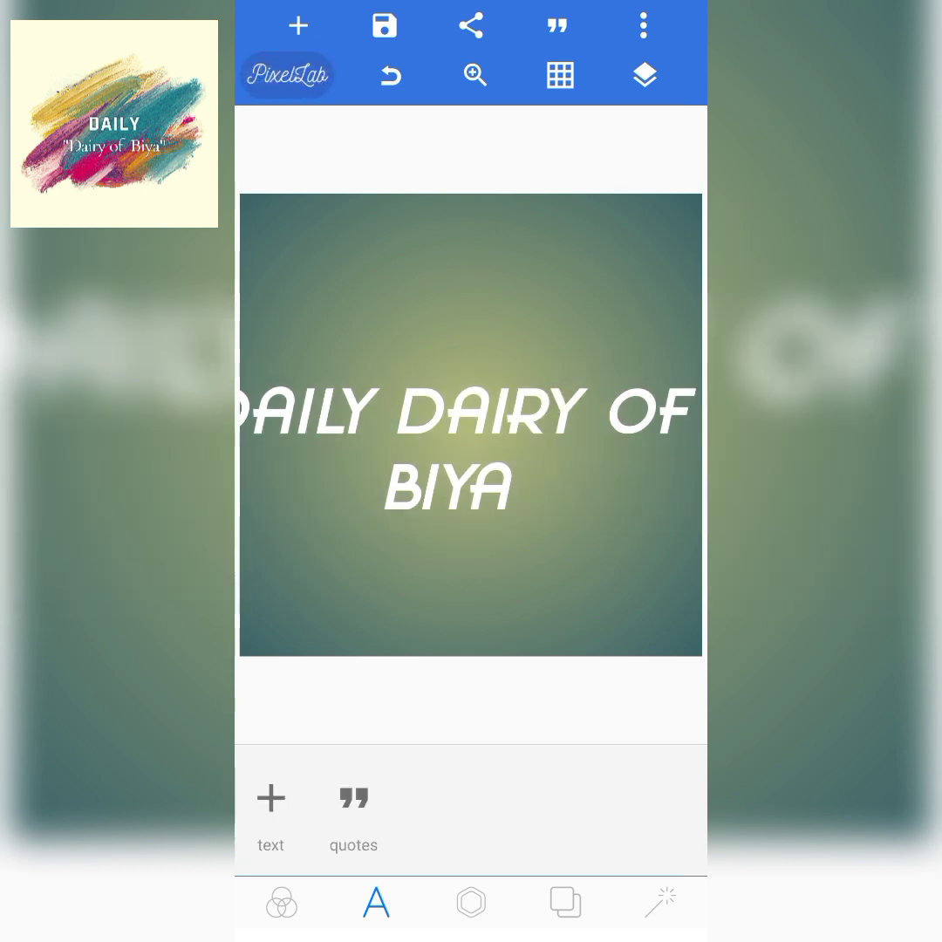